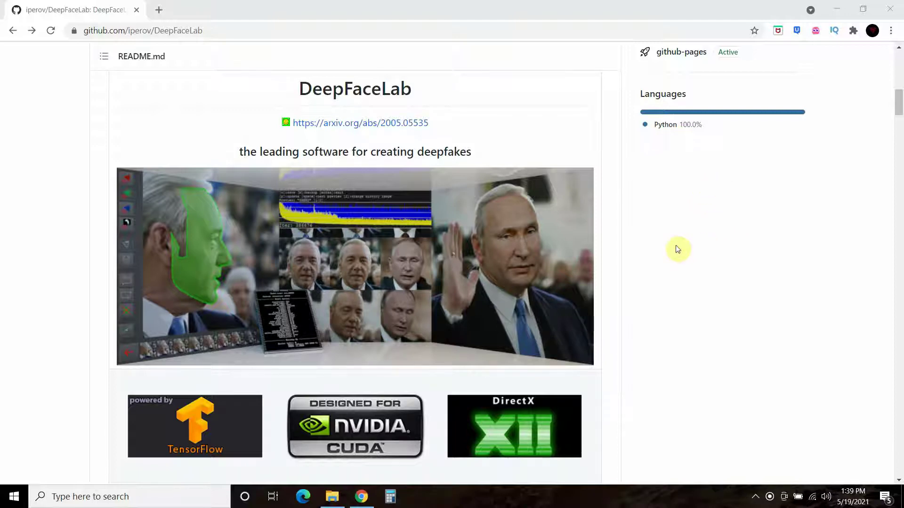
Scroll the DeepFaceLab README past the example images to the Mini tutorial video
scroll(662, 322, down, 15)
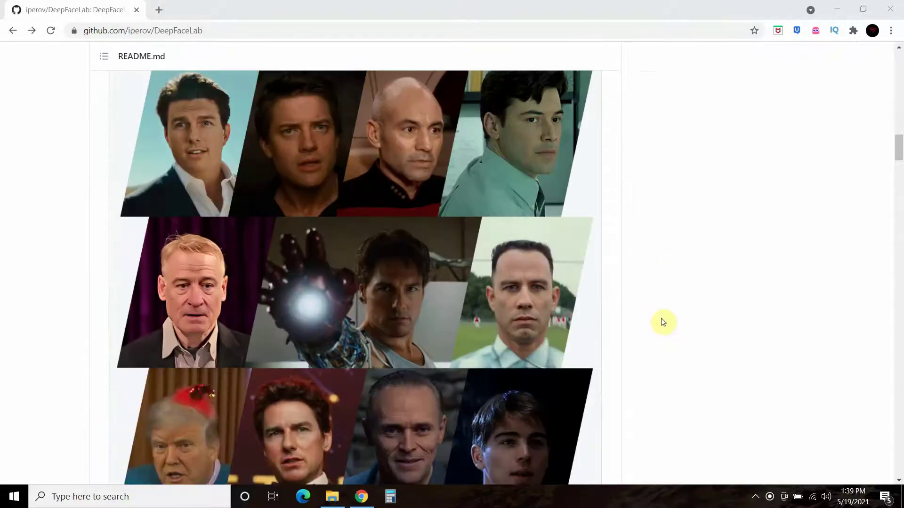
scroll(661, 320, down, 15)
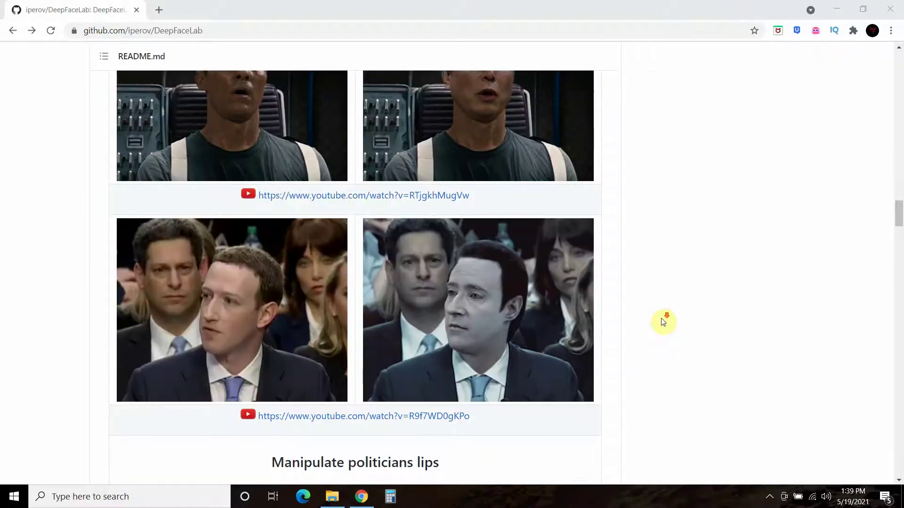
scroll(663, 322, down, 15)
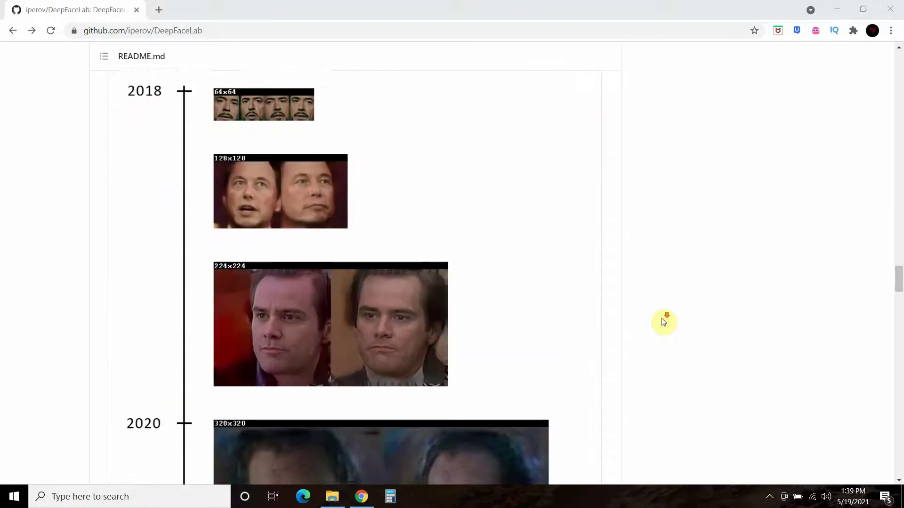
scroll(662, 322, down, 15)
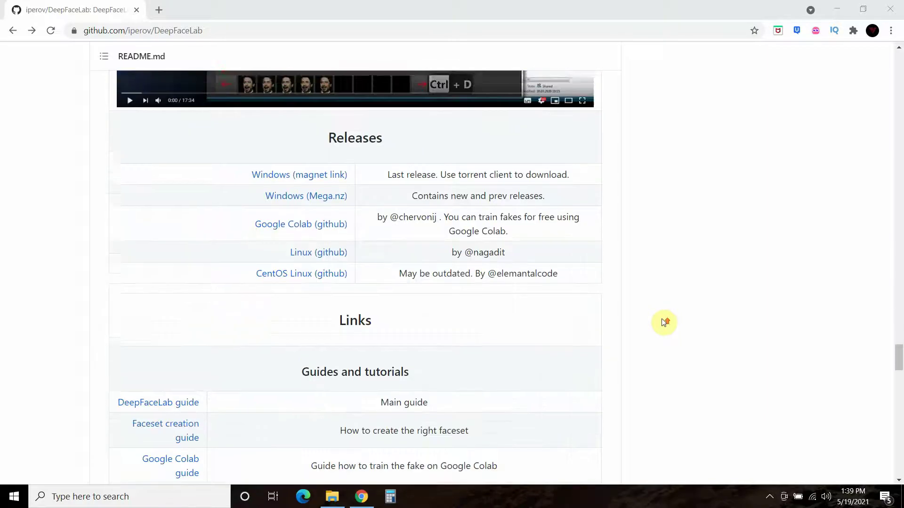
scroll(662, 318, up, 6)
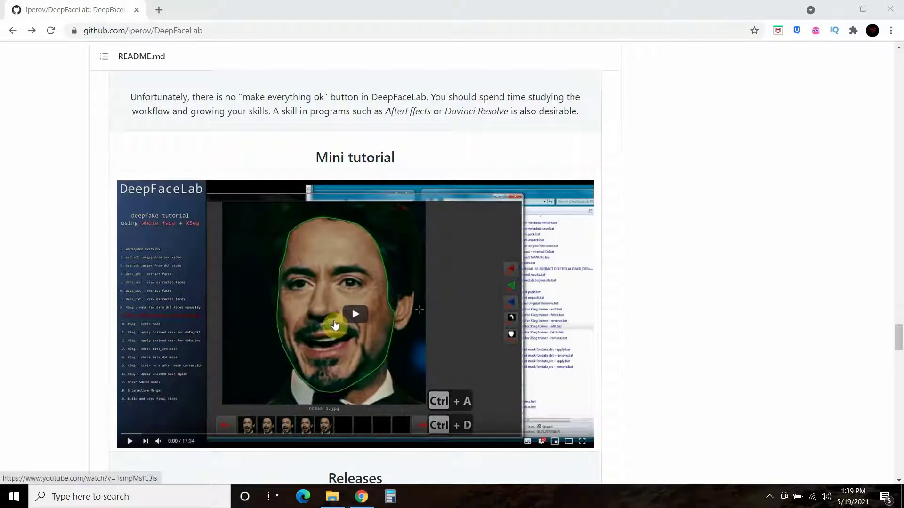
Switch to the File Explorer window showing the DeepFaceLab workspace folder
click(332, 500)
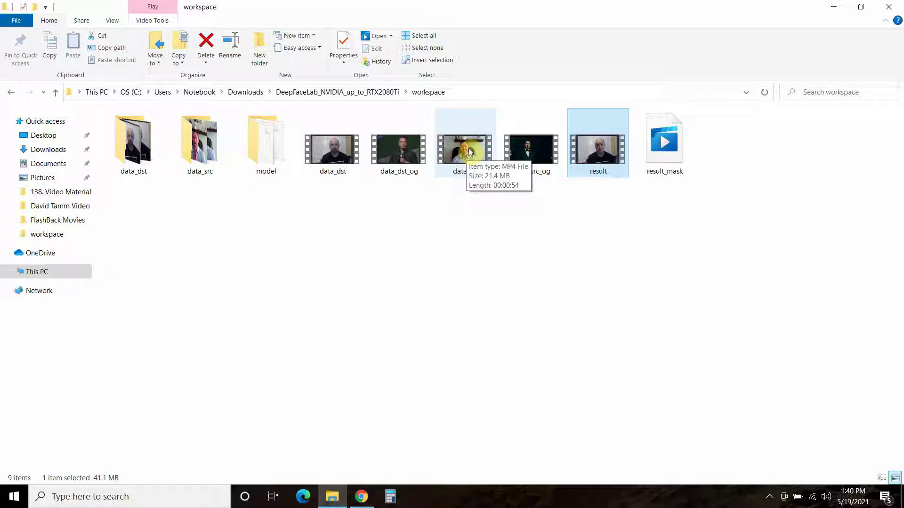
Deselect the result video and open data_src.mp4 in Movies & TV
click(465, 286)
mouse_move(464, 174)
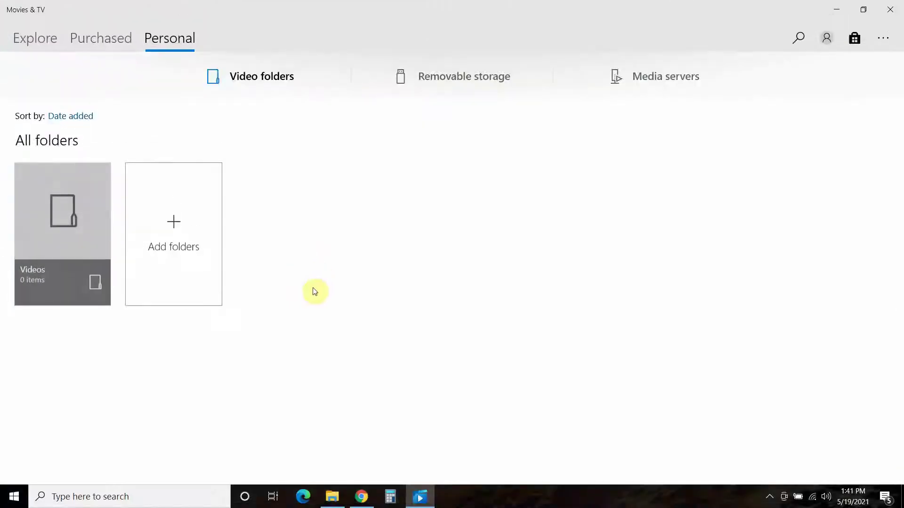
Close Movies & TV and play the data_dst video from the workspace folder
click(892, 9)
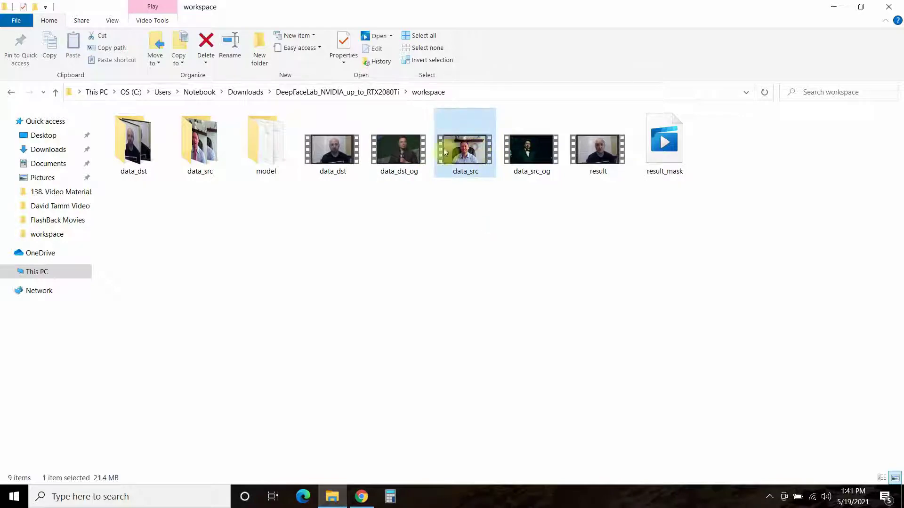
double_click(345, 152)
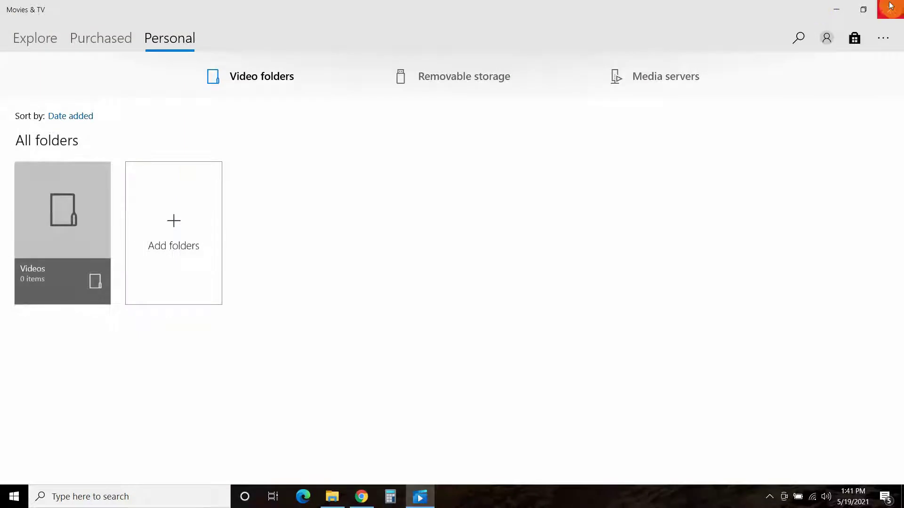
Close the player and play result.mp4 to review the finished deepfake
click(890, 7)
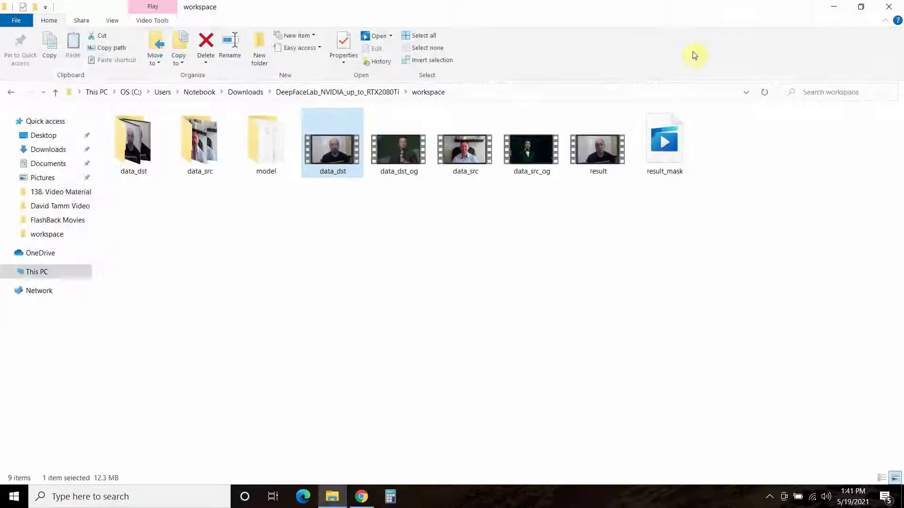
double_click(595, 157)
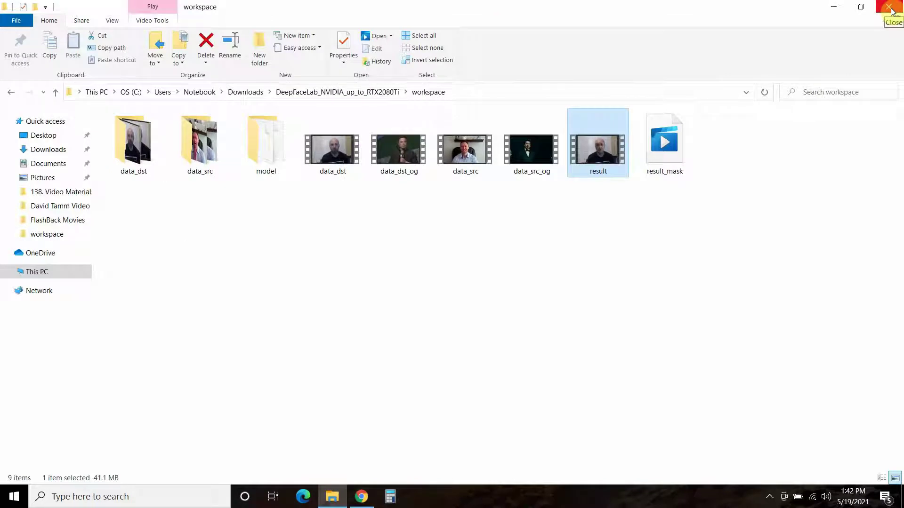
Return to the DeepFaceLab GitHub page and scroll down to the Releases download links
click(509, 253)
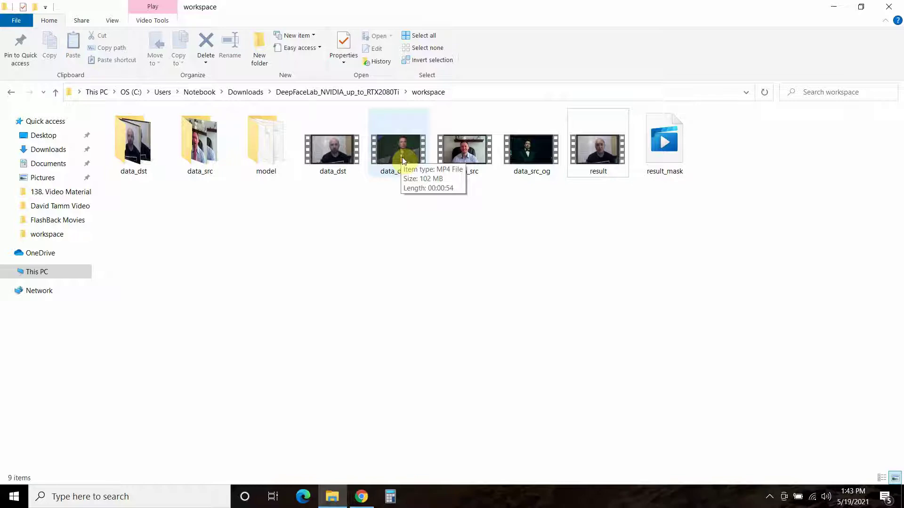
click(361, 496)
scroll(71, 231, down, 1)
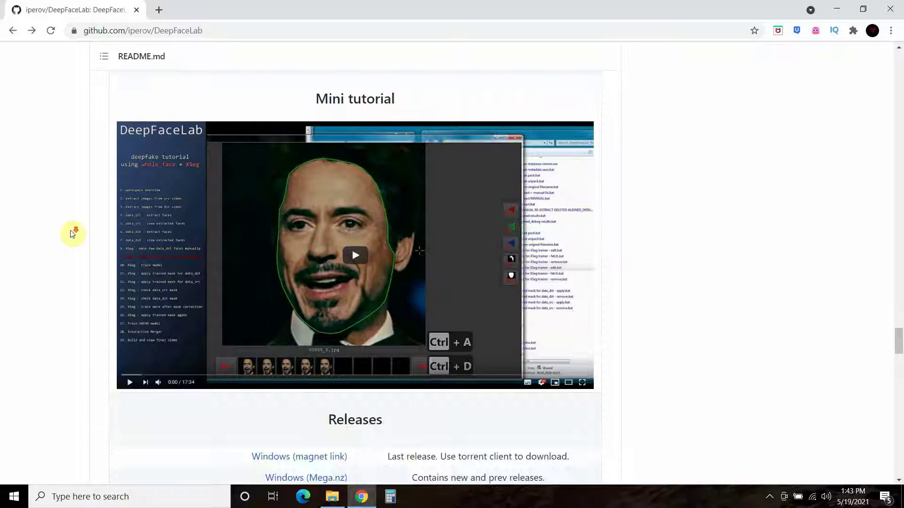
double_click(141, 31)
double_click(141, 31)
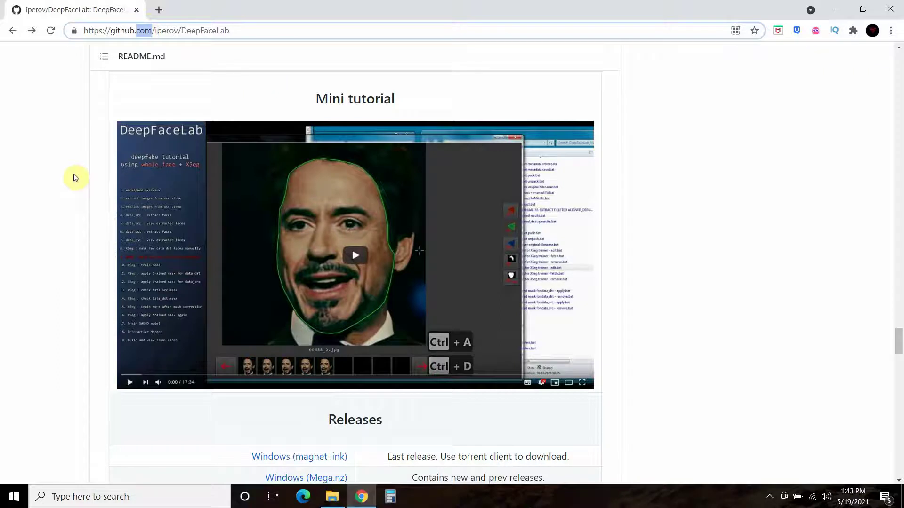
scroll(76, 177, down, 2)
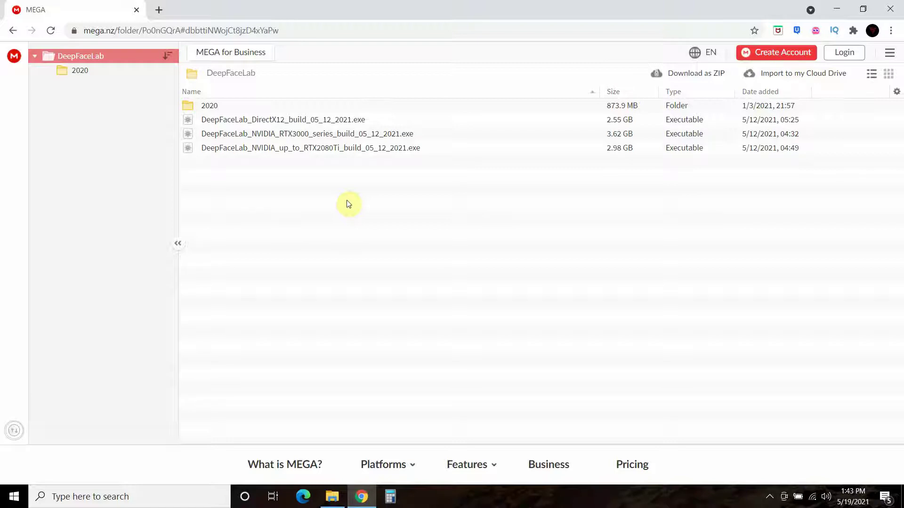
Check the RTX2080Ti, RTX3000 and DirectX12 build sizes on MEGA, then return to File Explorer
click(353, 149)
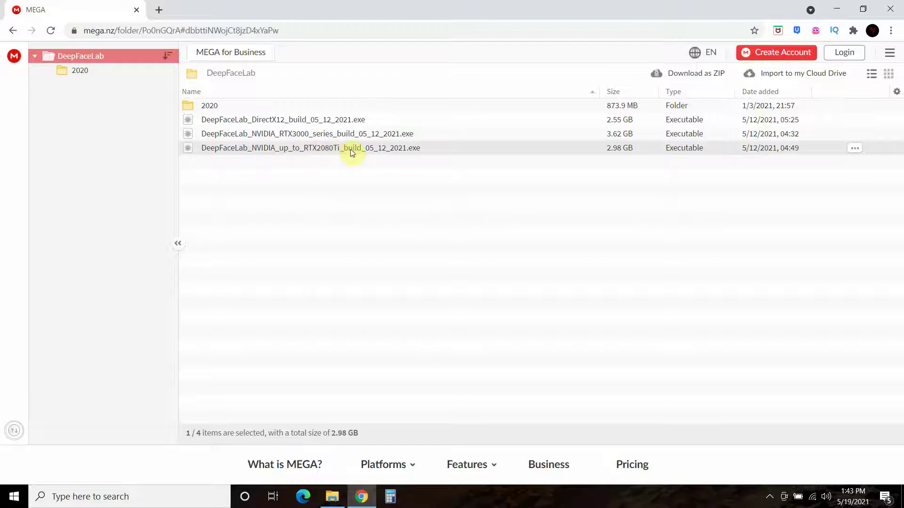
click(313, 135)
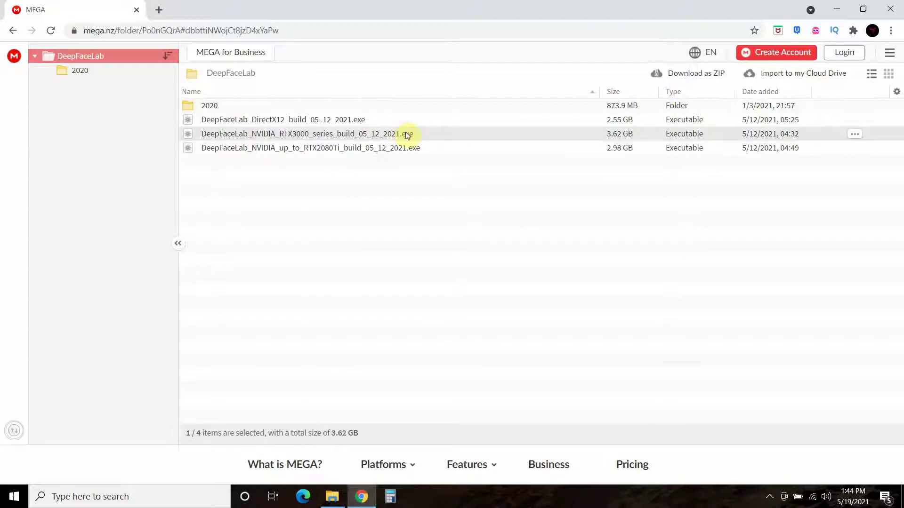
click(271, 122)
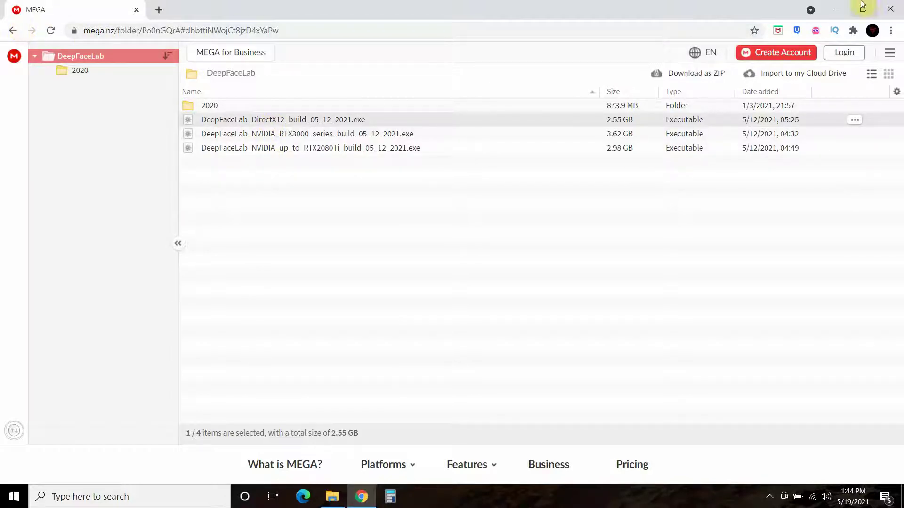
click(889, 8)
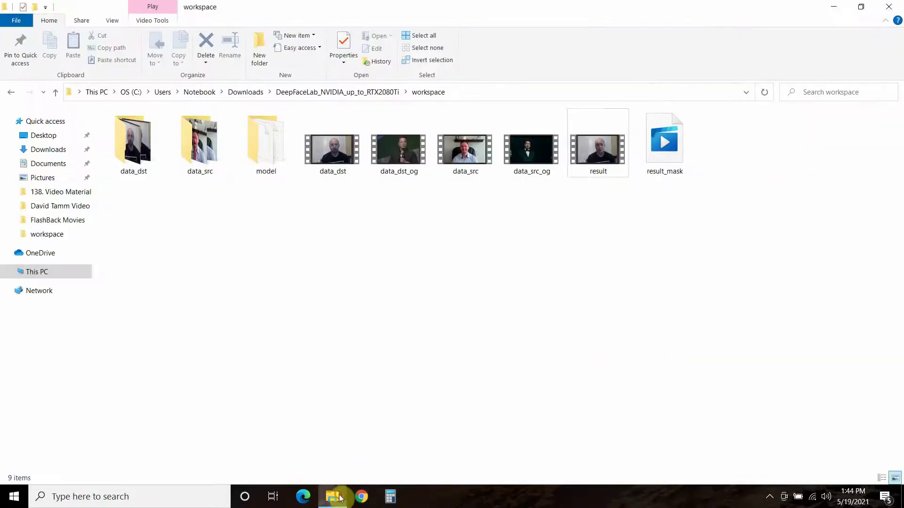
Go up to Downloads and select the downloaded DeepFaceLab RTX2080Ti build file
click(249, 92)
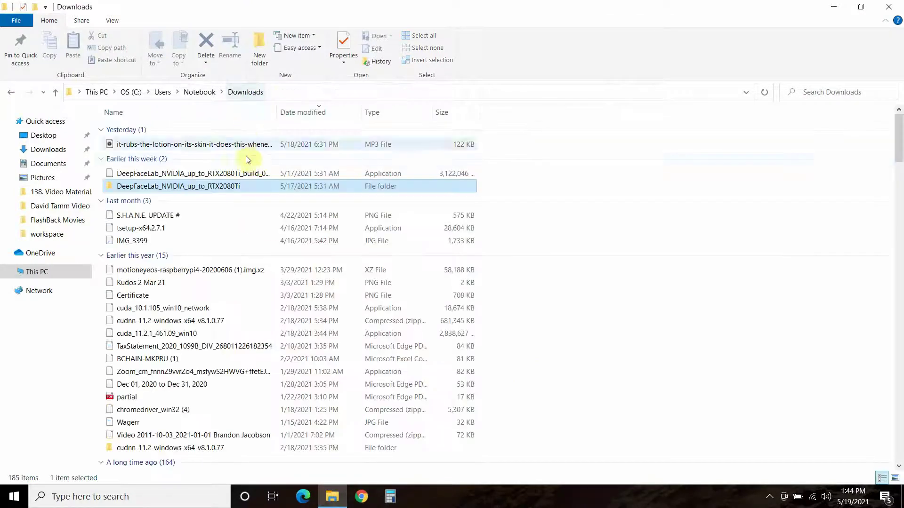
click(177, 174)
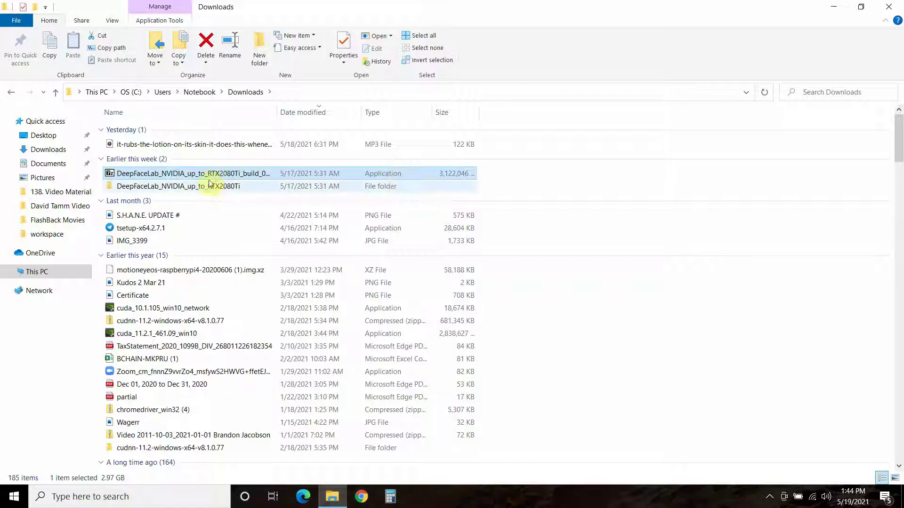
mouse_move(224, 178)
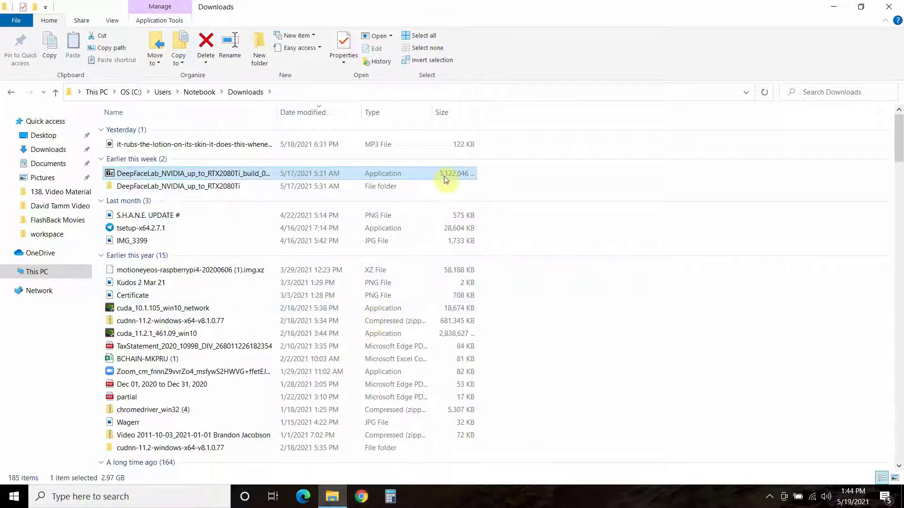
Open DeepFaceLab_NVIDIA_up_to_RTX2080Ti, scroll through its batch files, and enter the workspace folder
double_click(210, 187)
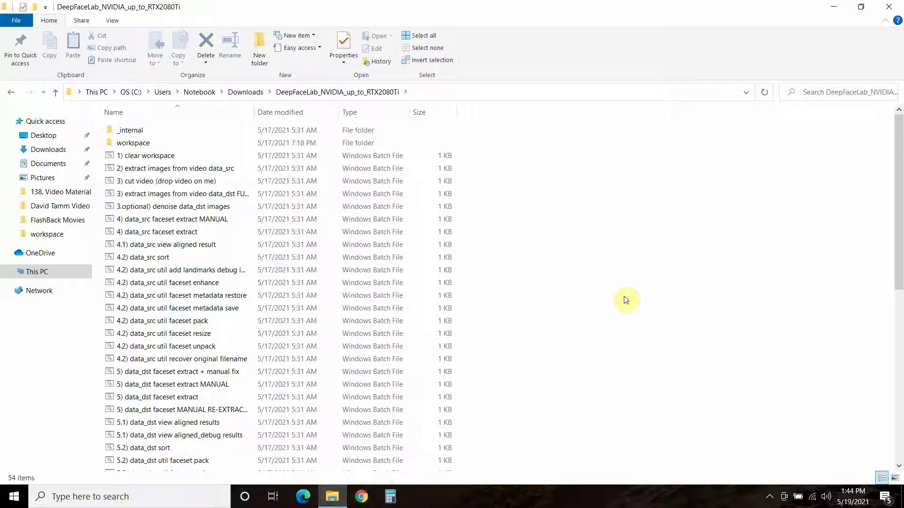
scroll(202, 365, down, 9)
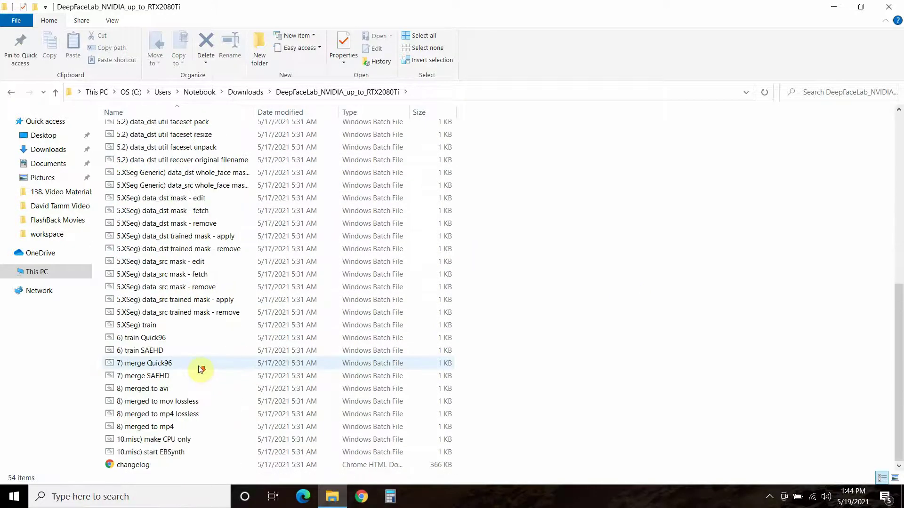
scroll(202, 369, up, 9)
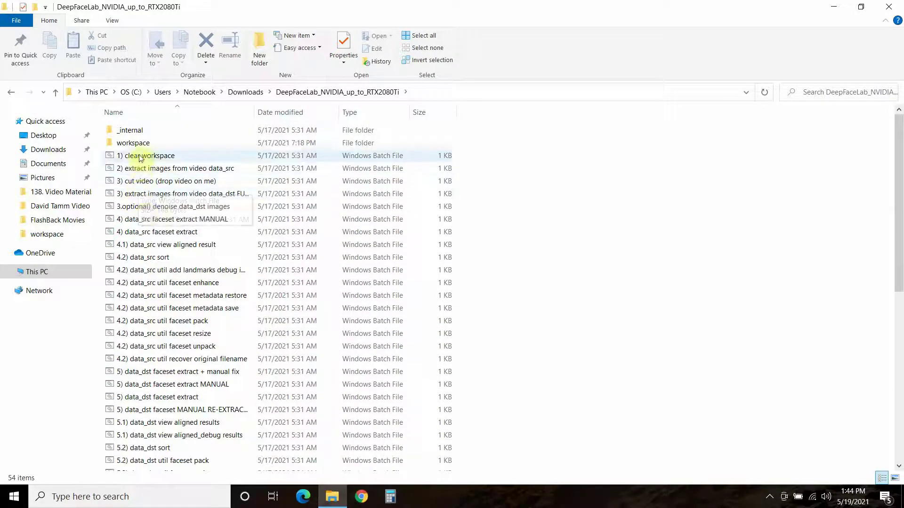
scroll(141, 396, down, 9)
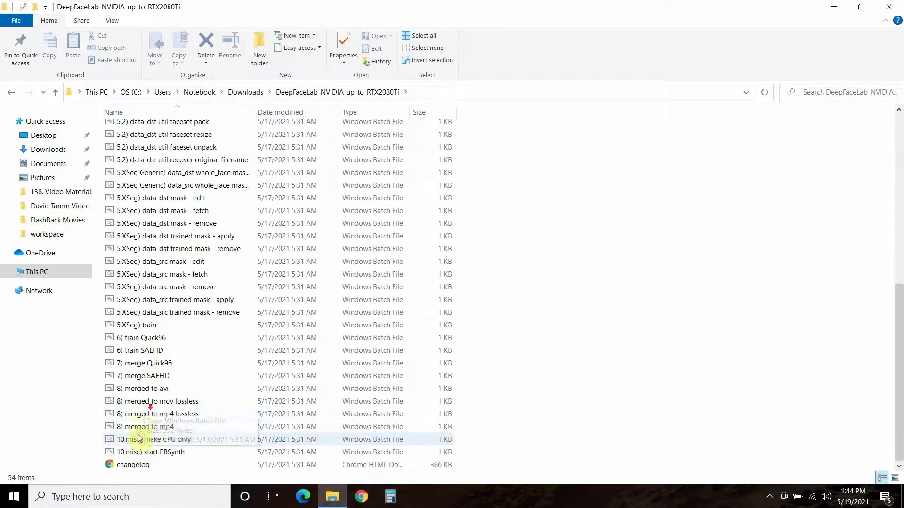
scroll(140, 438, up, 9)
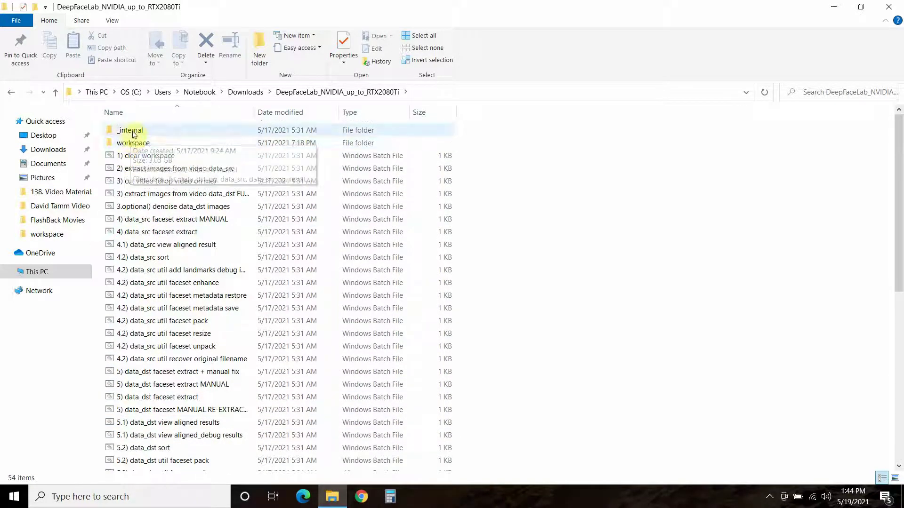
double_click(133, 143)
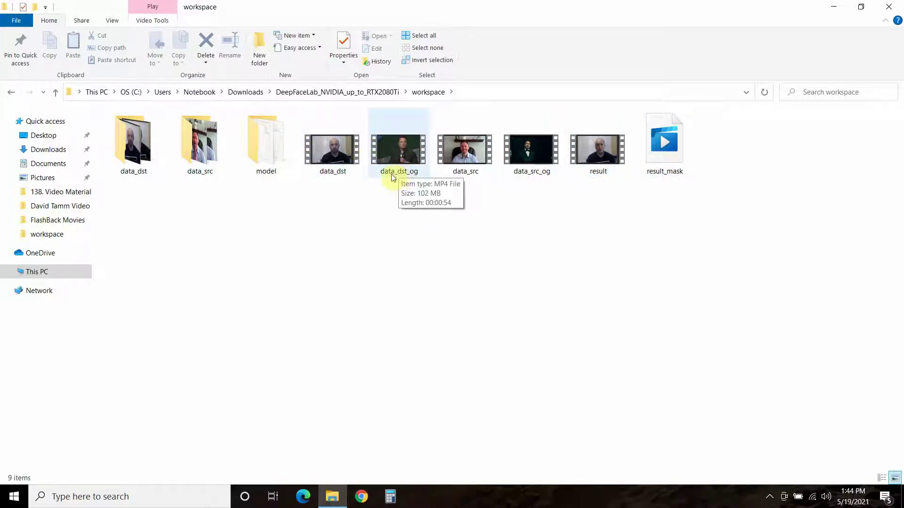
Click through the data_dst, data_src and _og videos, then go up to the DeepFaceLab folder
click(330, 171)
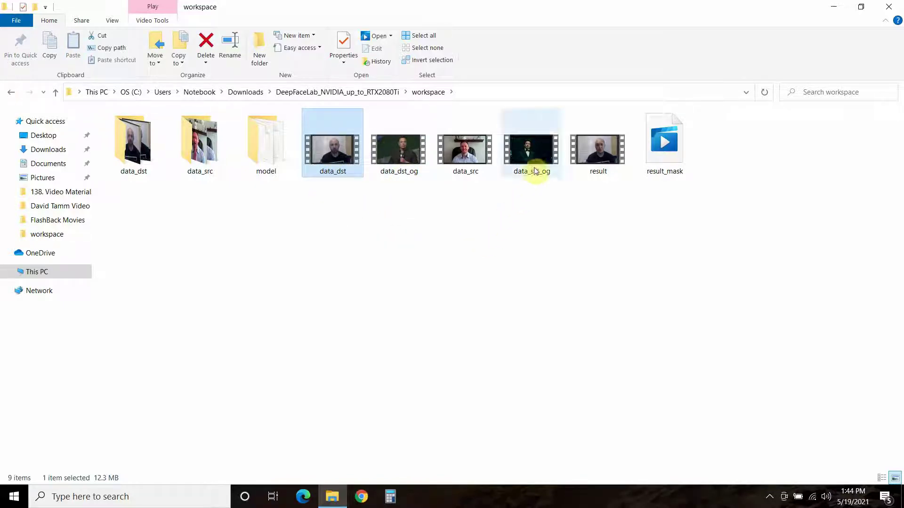
click(398, 148)
click(527, 174)
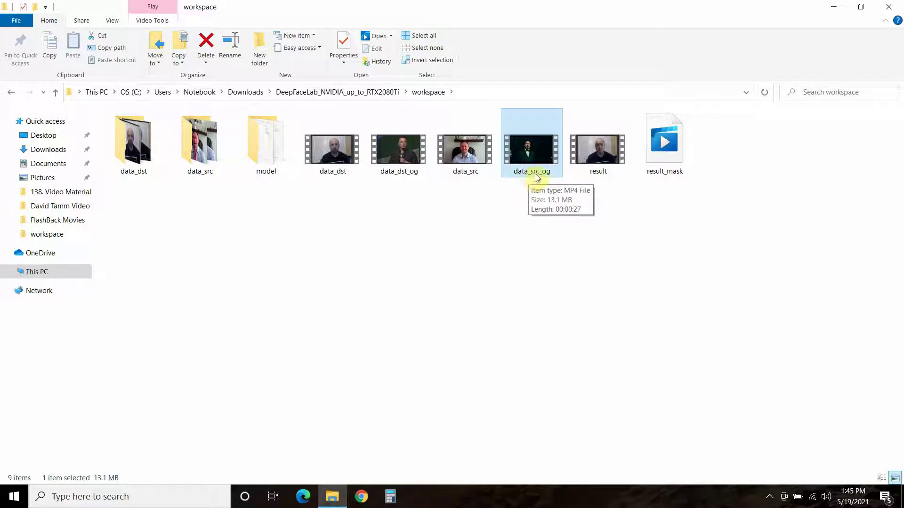
click(412, 169)
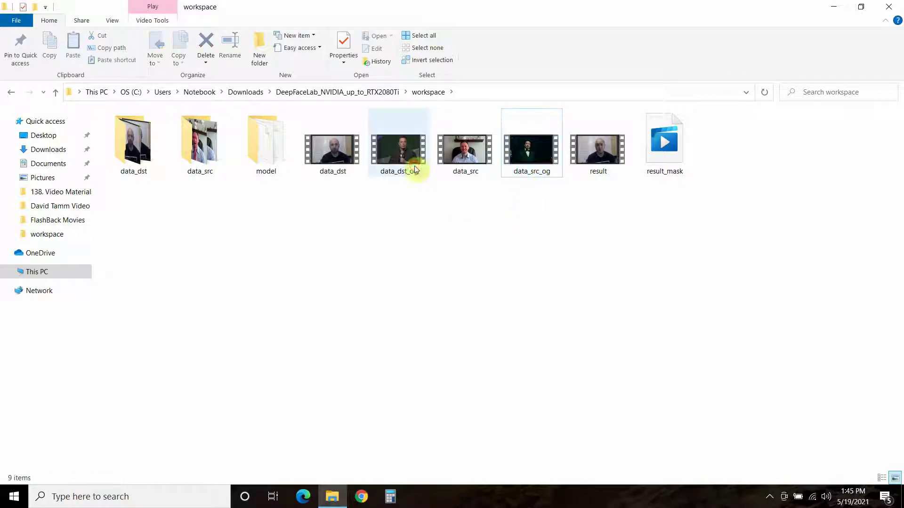
click(521, 141)
click(485, 226)
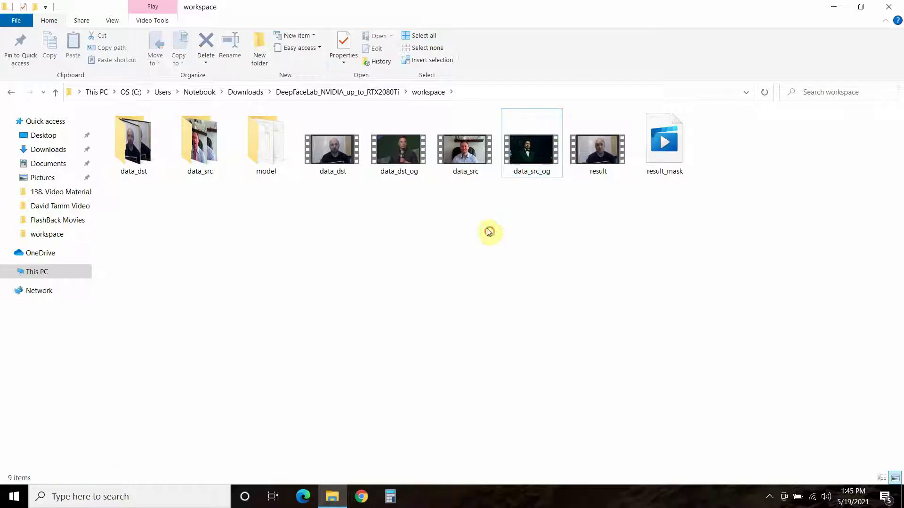
click(526, 153)
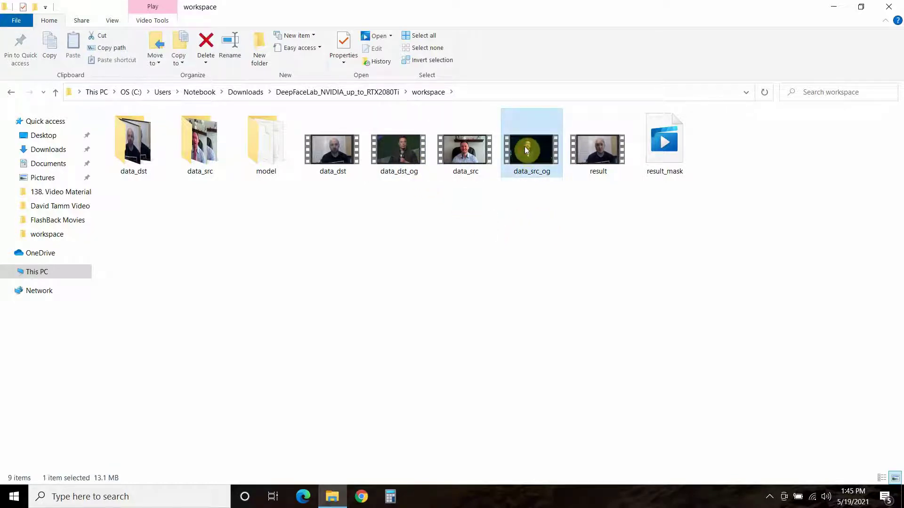
click(405, 142)
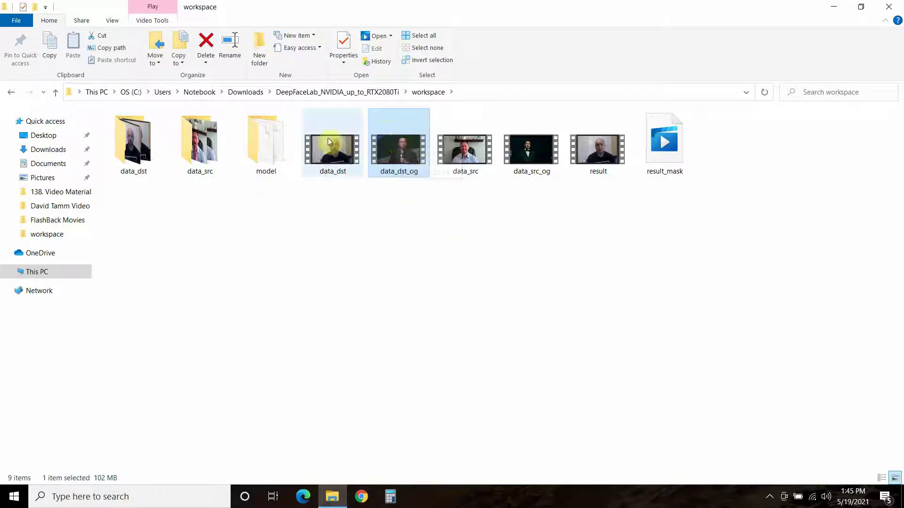
click(459, 150)
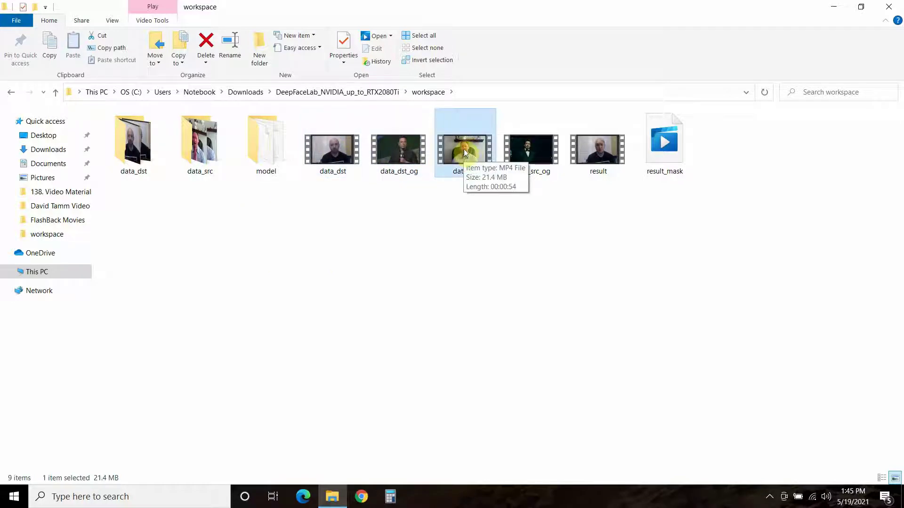
click(337, 151)
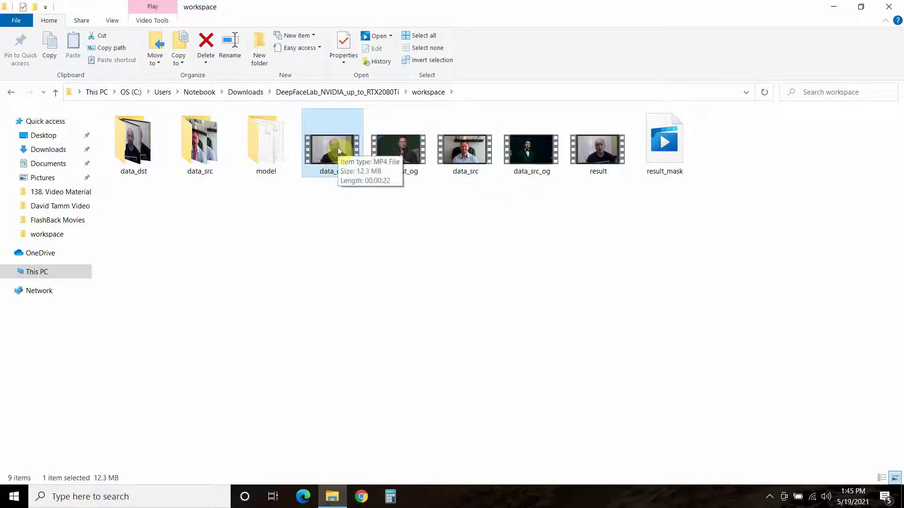
click(378, 92)
Start the clear workspace script, then close its console without deleting anything
double_click(150, 155)
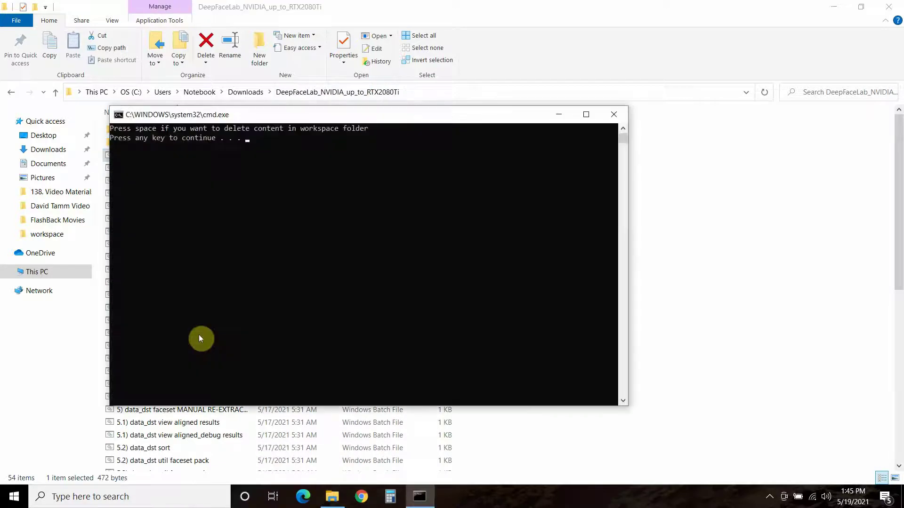
click(246, 150)
click(613, 114)
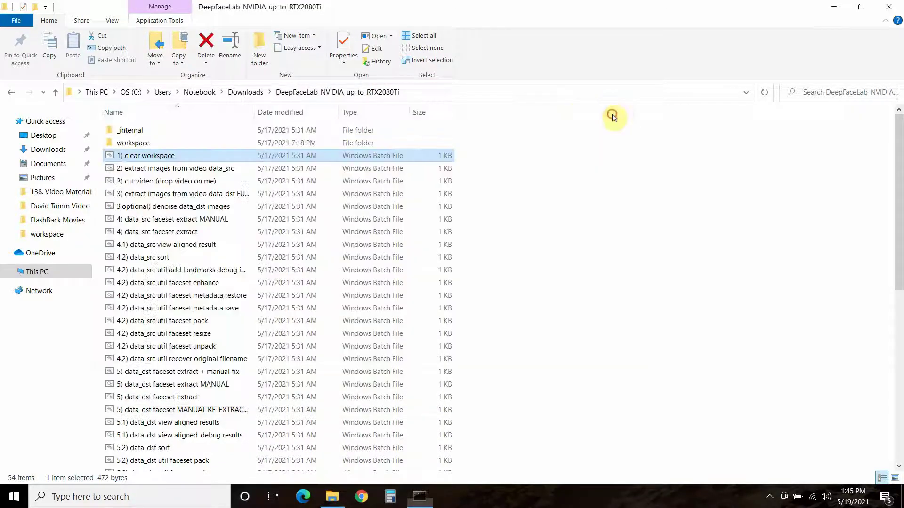
Open the workspace folder, then go back to the DeepFaceLab folder
click(133, 144)
double_click(133, 143)
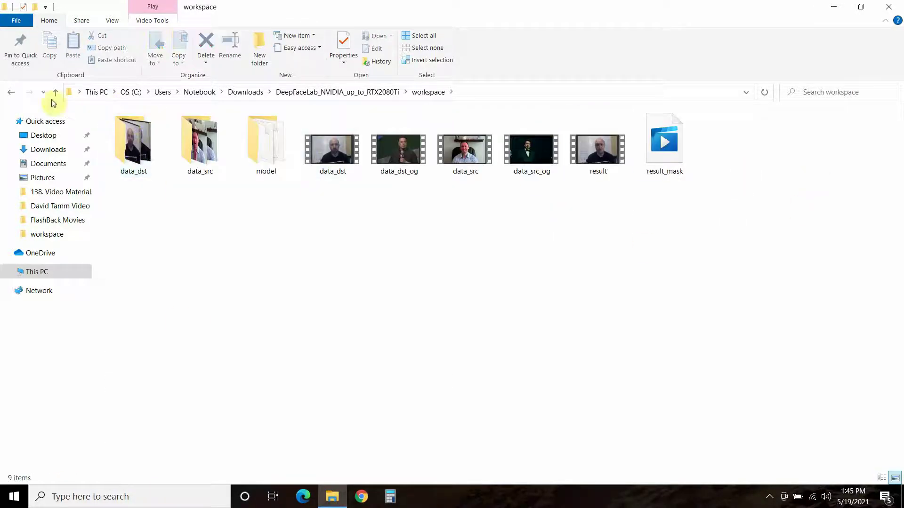
click(10, 93)
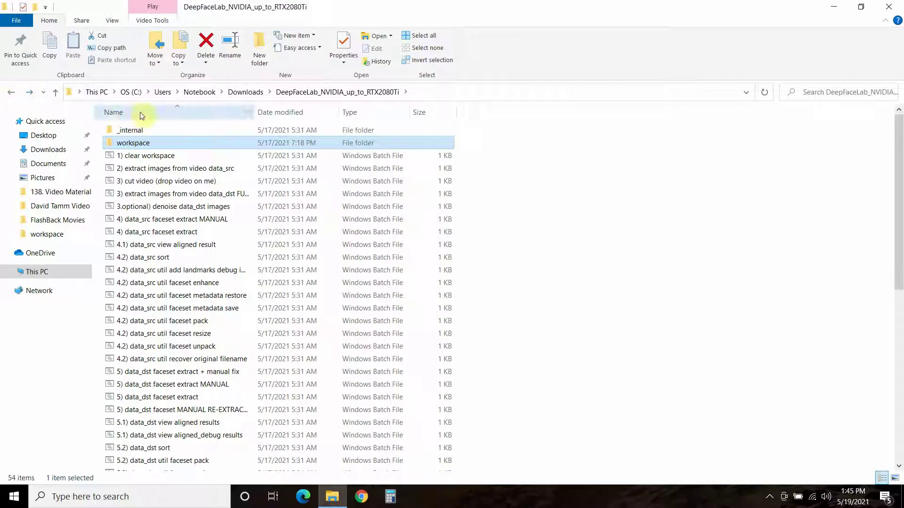
Run '2) extract images from video data_src', then close its console
double_click(153, 170)
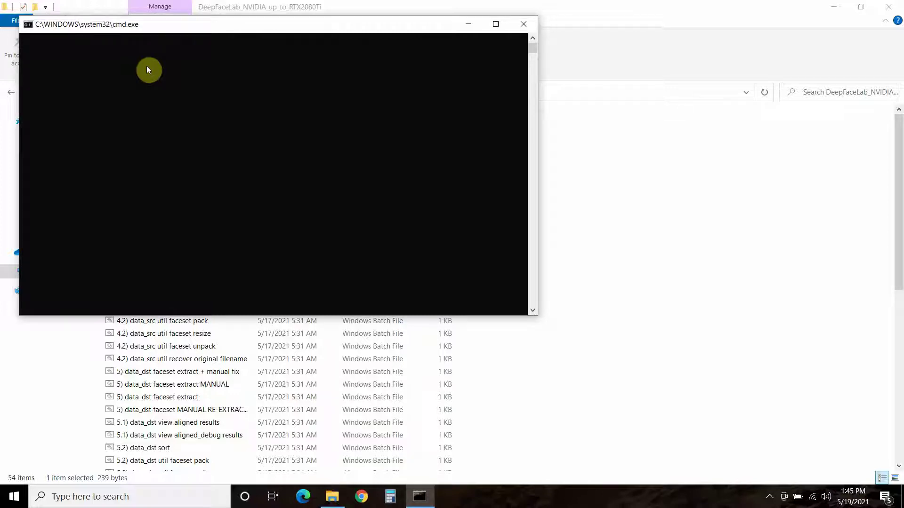
drag(259, 25, 523, 51)
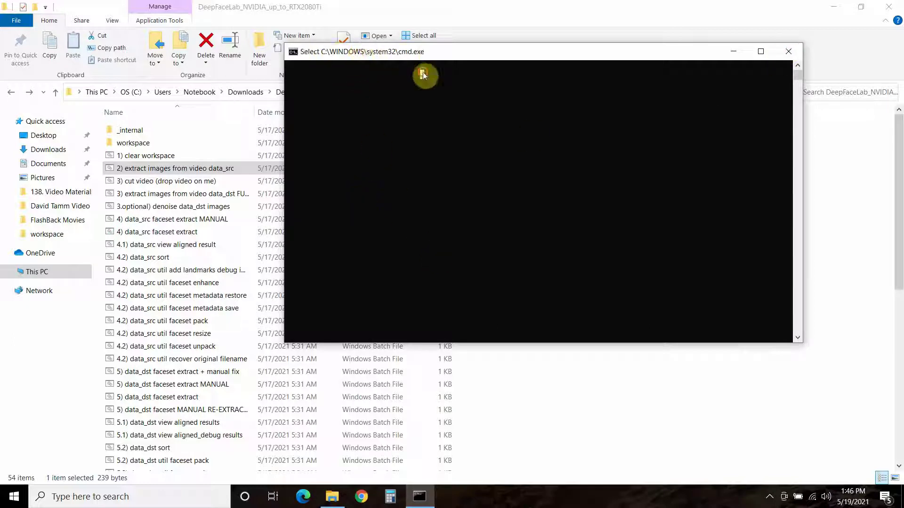
click(443, 155)
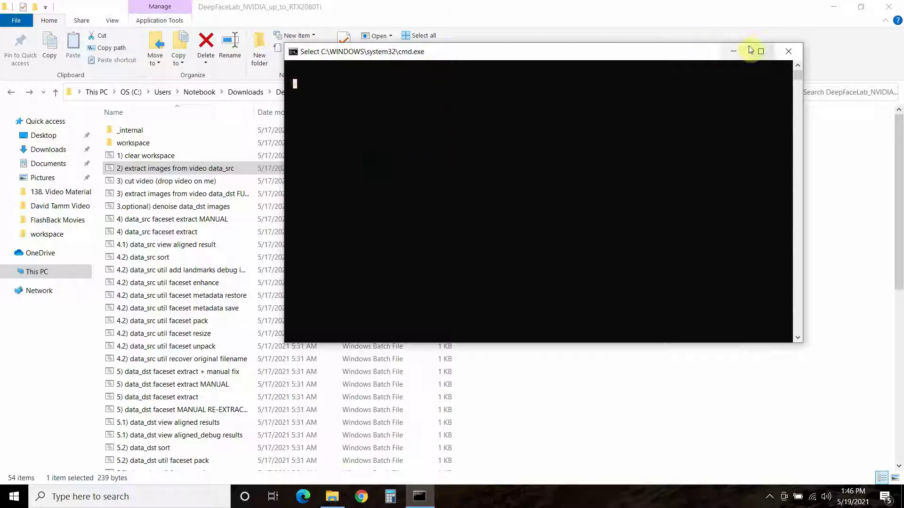
click(789, 53)
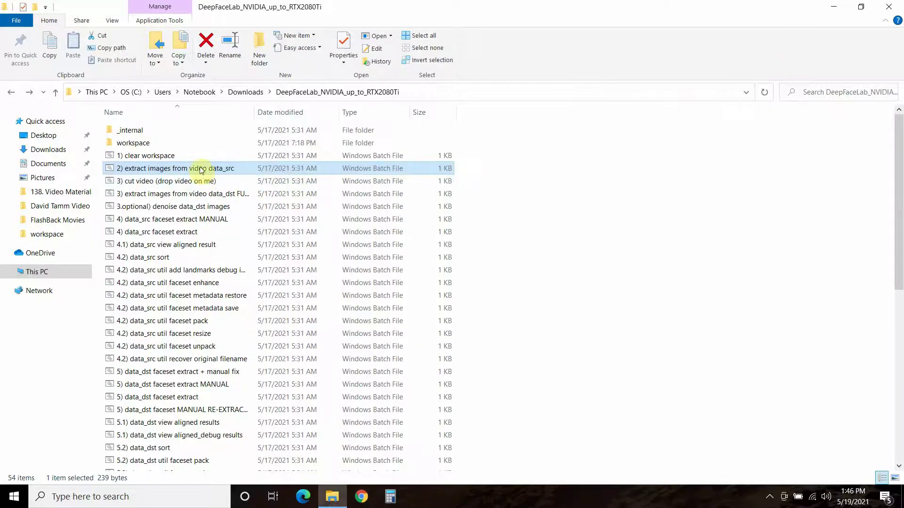
Rerun the data_src extraction accepting FPS 0 and png output, then close its console
double_click(201, 168)
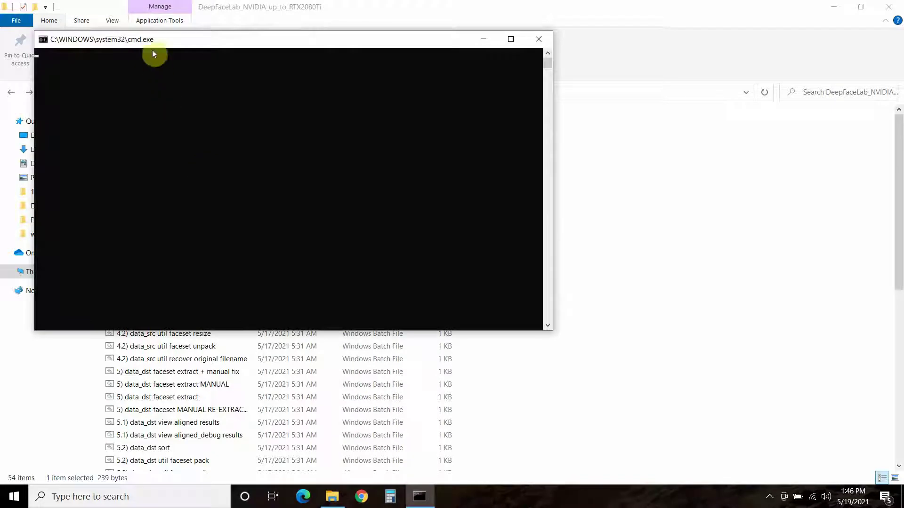
drag(153, 44, 368, 58)
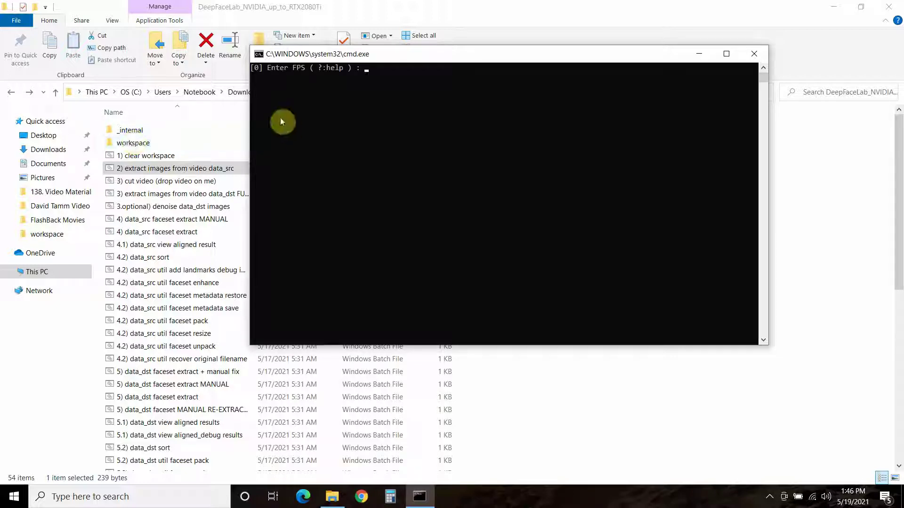
click(366, 68)
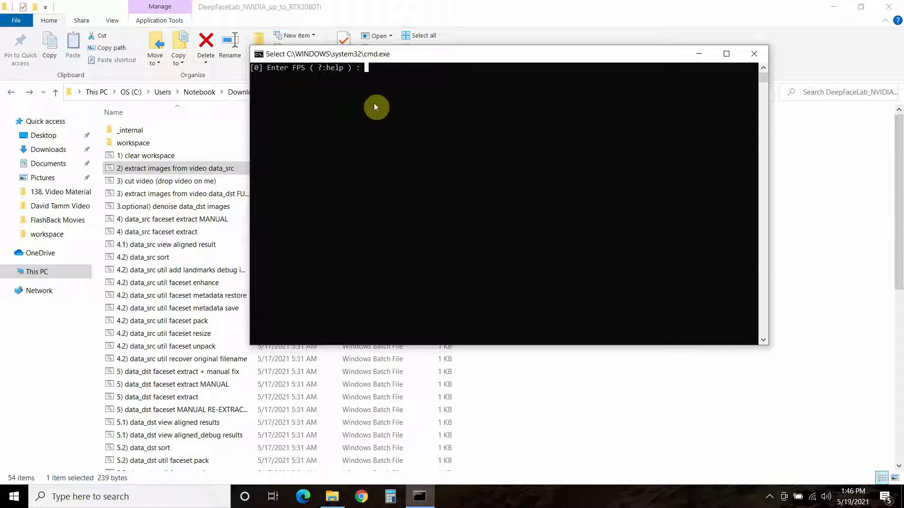
key(Return)
key(Return)
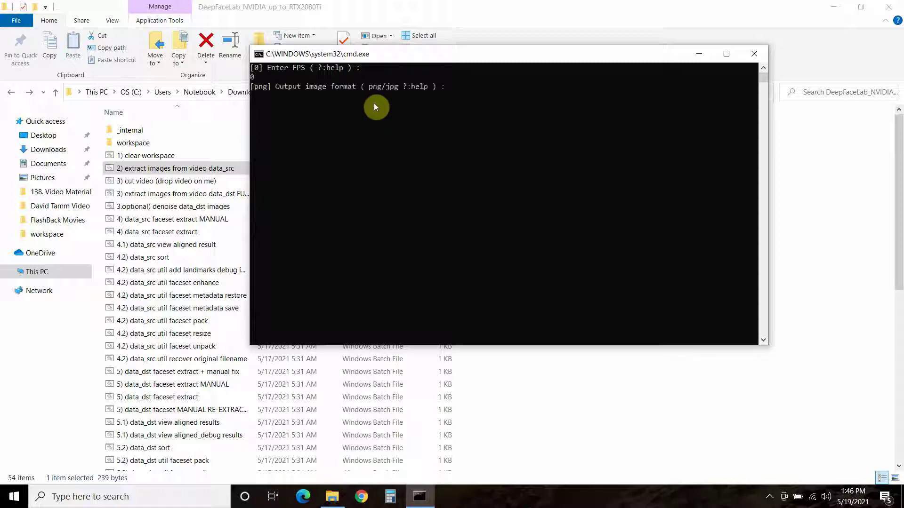
key(Return)
click(763, 55)
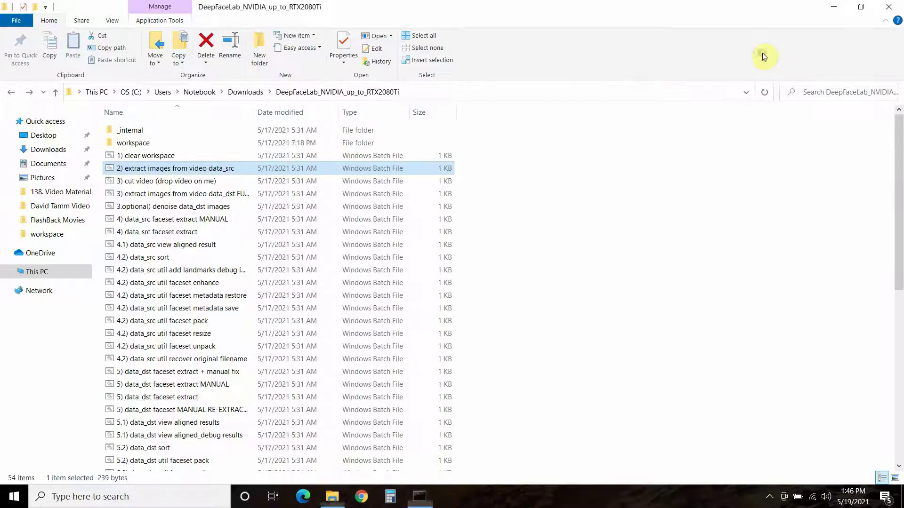
double_click(127, 142)
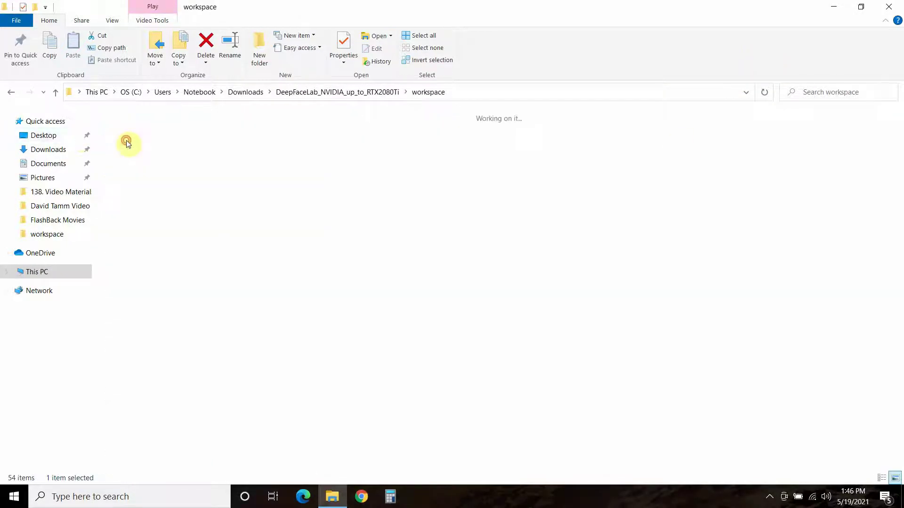
click(9, 92)
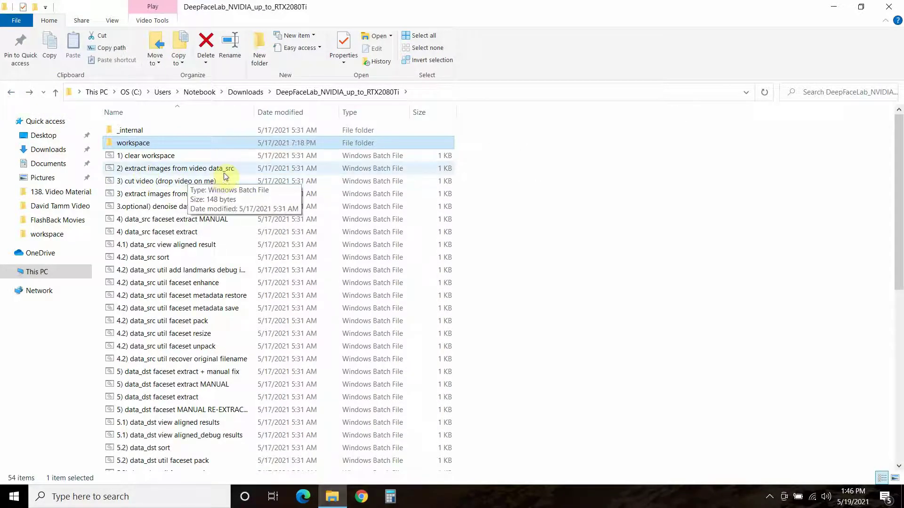
click(245, 92)
double_click(147, 188)
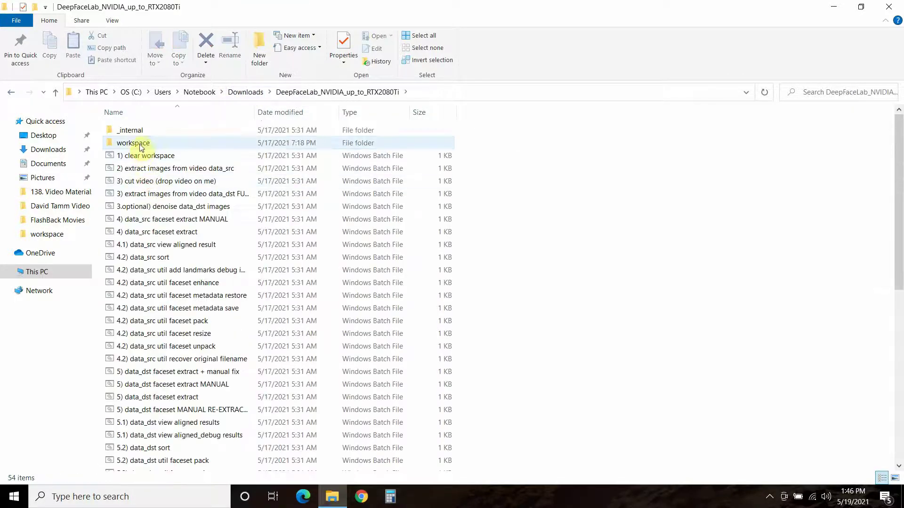
double_click(132, 143)
double_click(136, 165)
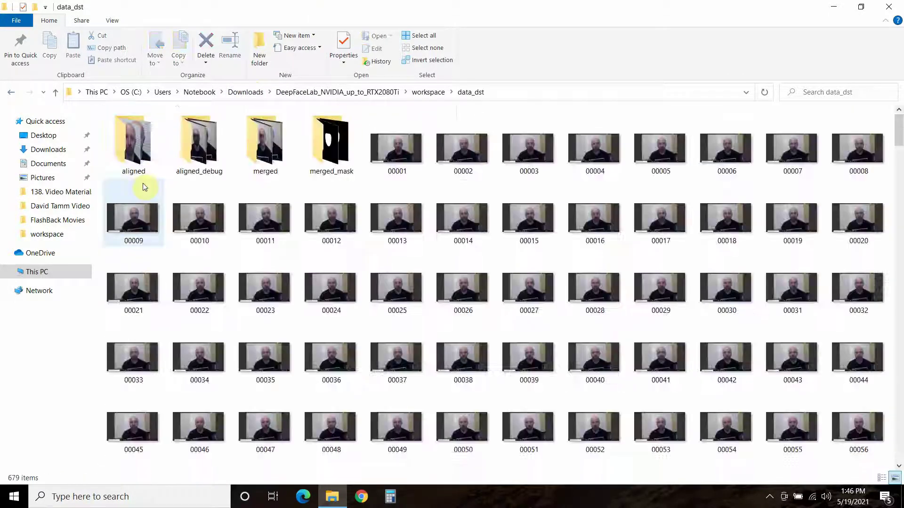
click(10, 94)
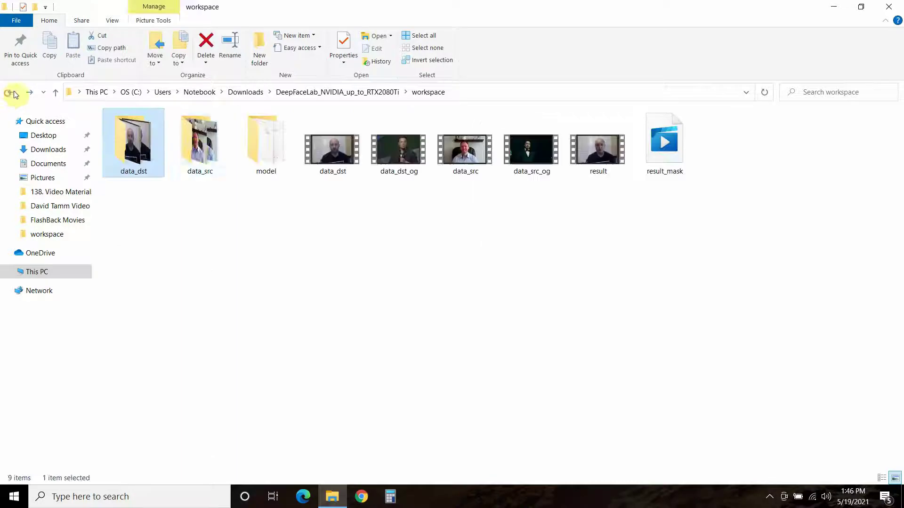
double_click(200, 150)
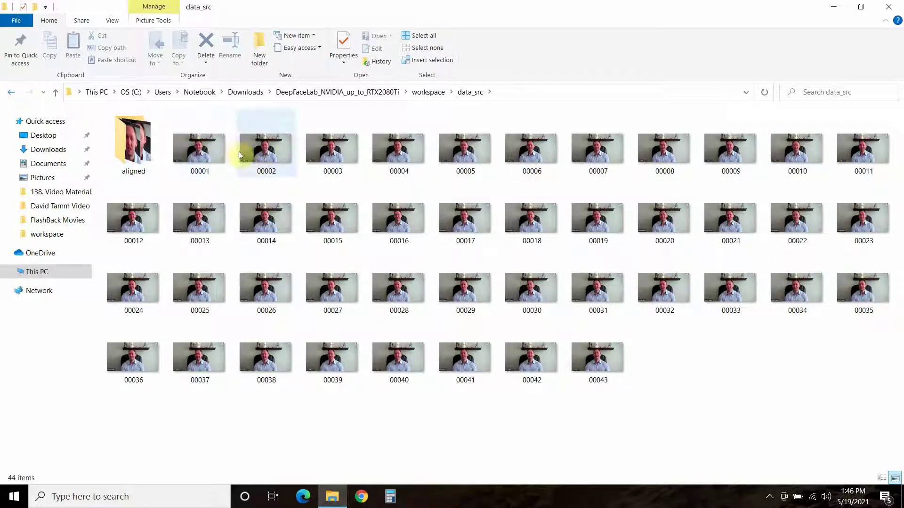
click(200, 149)
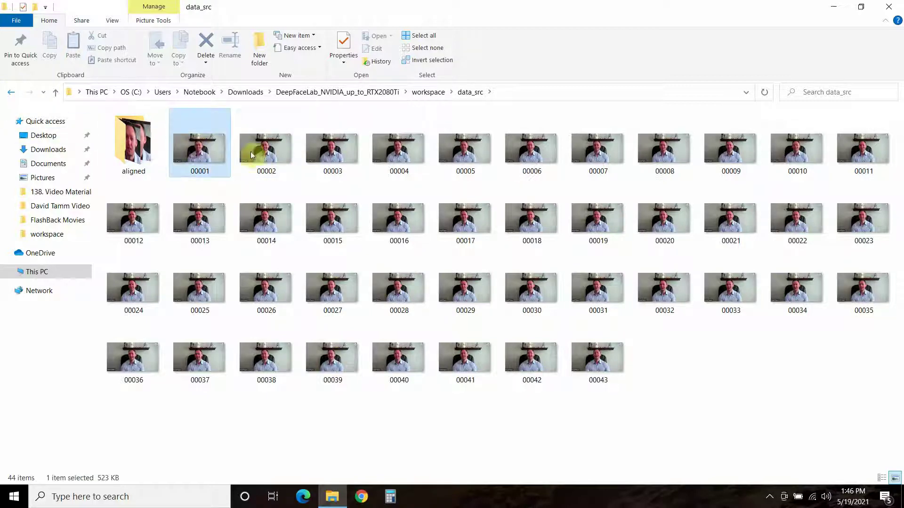
click(264, 152)
click(407, 161)
click(465, 158)
click(574, 170)
click(9, 92)
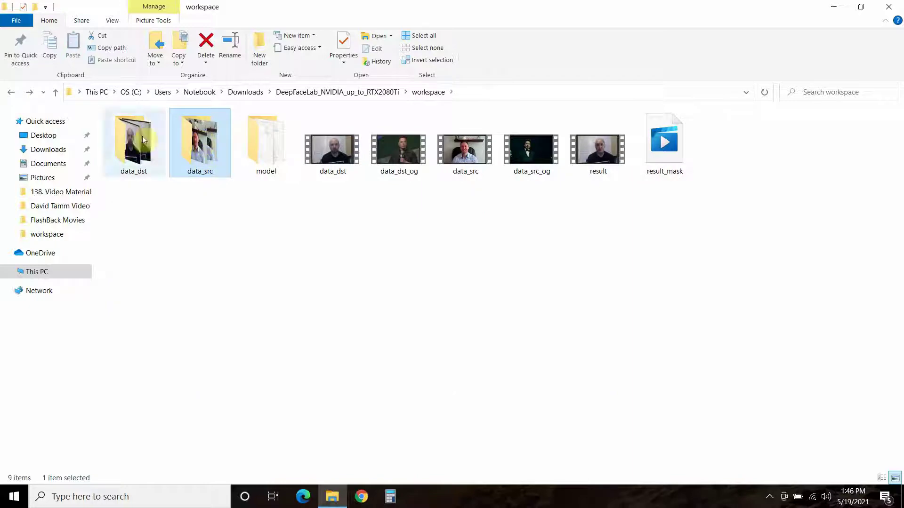
Back in the DeepFaceLab folder, auto-fit the Name column so the full script names show
click(10, 92)
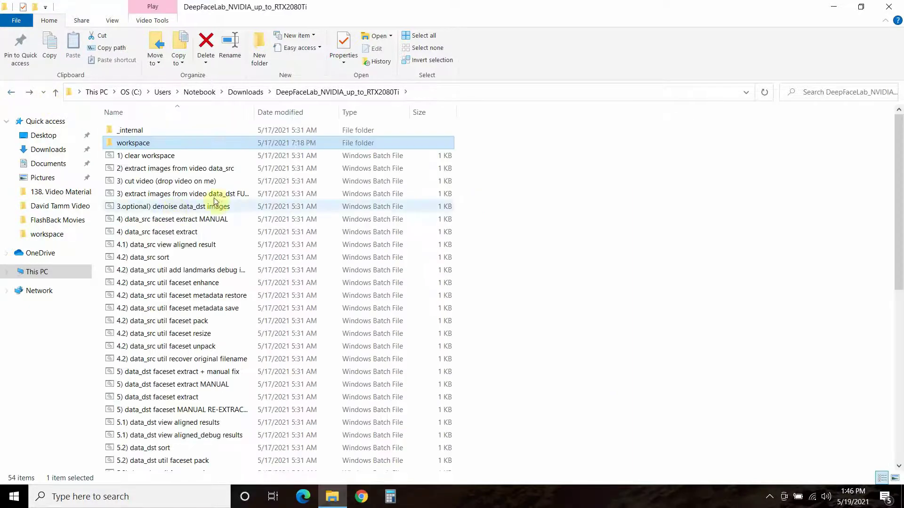
click(151, 169)
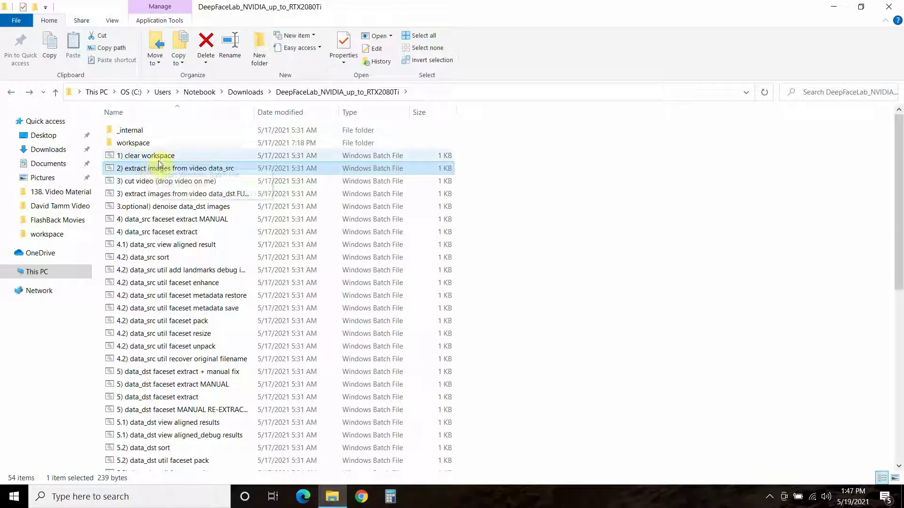
click(162, 156)
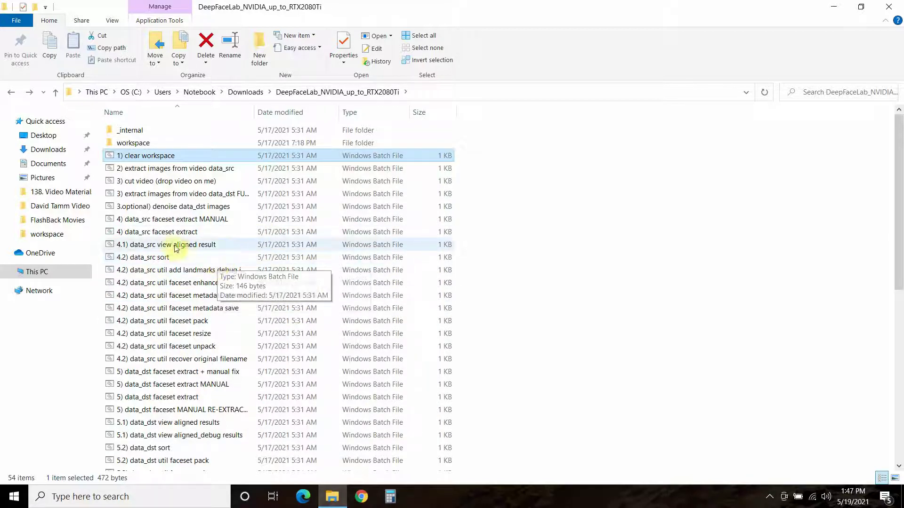
click(164, 169)
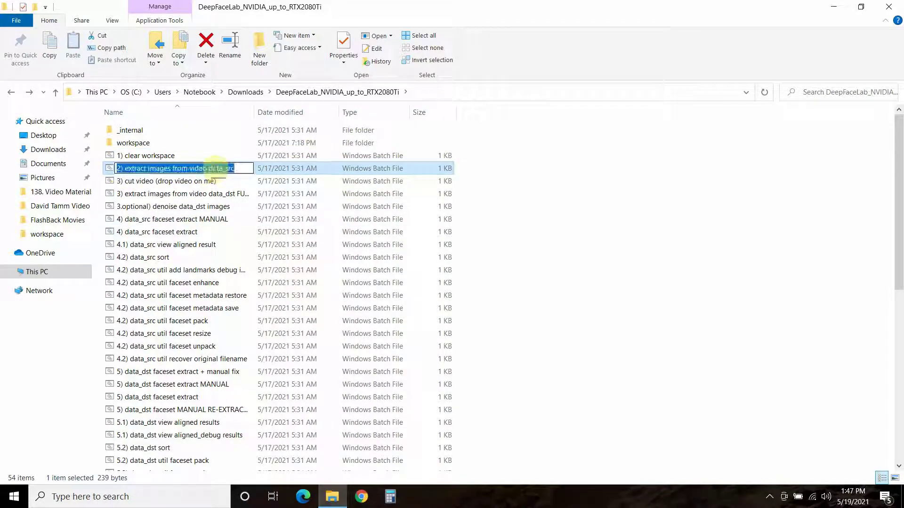
click(185, 194)
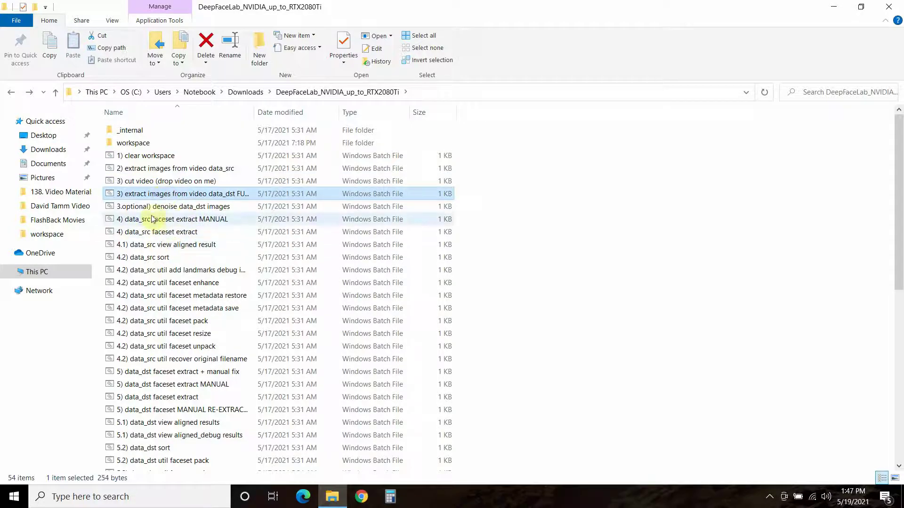
double_click(255, 111)
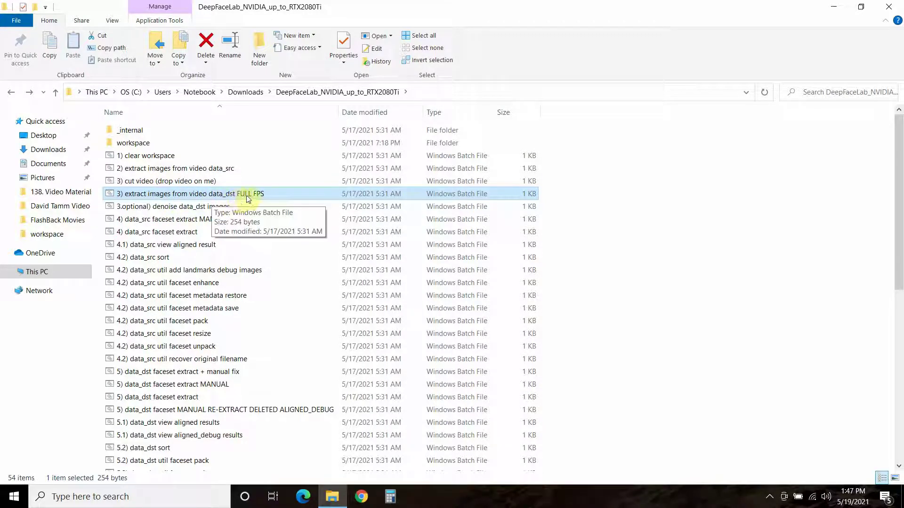
Run '3) extract images from video data_dst FULL FPS', close its console, and open workspace\data_dst
double_click(152, 195)
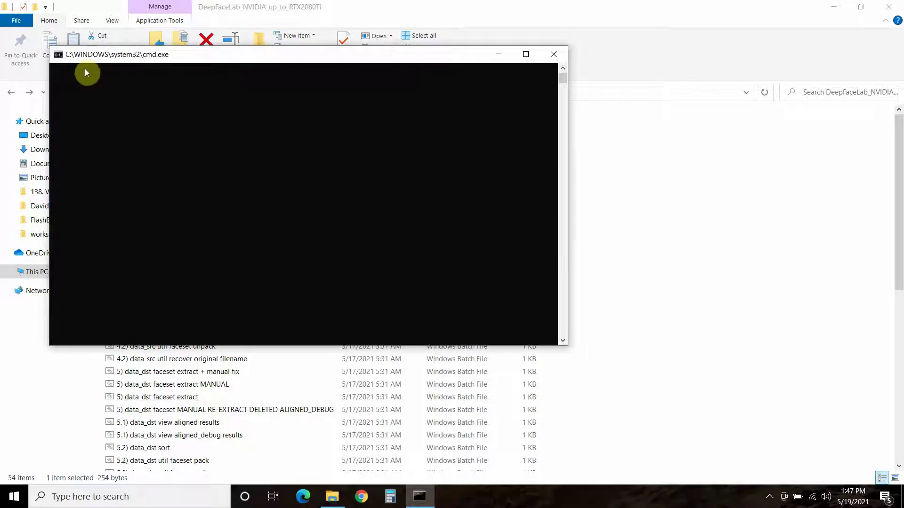
click(548, 58)
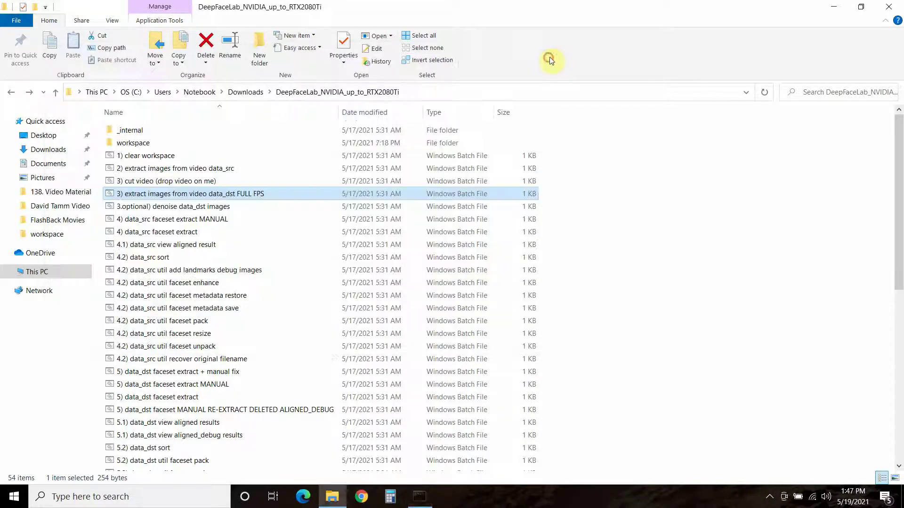
double_click(132, 143)
click(133, 155)
double_click(134, 155)
Scroll through the 679 extracted 1920×1080 PNG frames, then return to the DeepFaceLab folder
scroll(513, 301, down, 15)
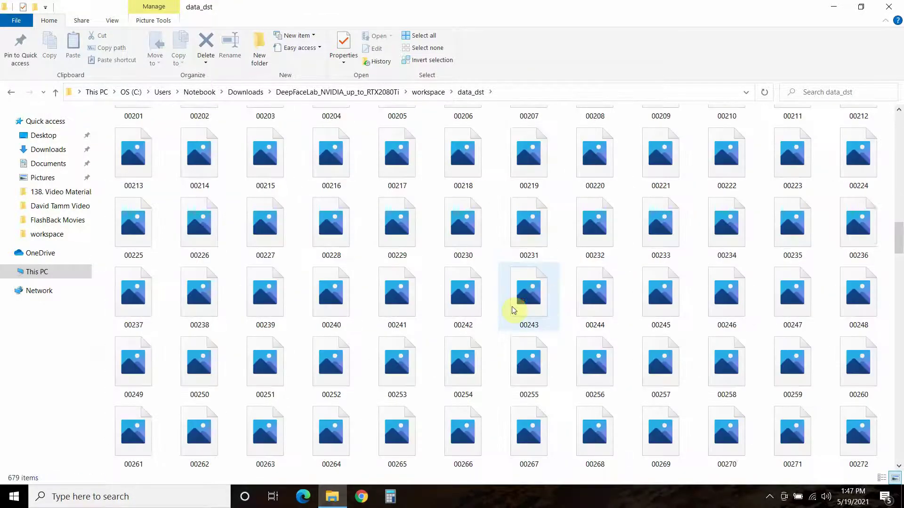
scroll(513, 309, down, 7)
scroll(513, 309, down, 20)
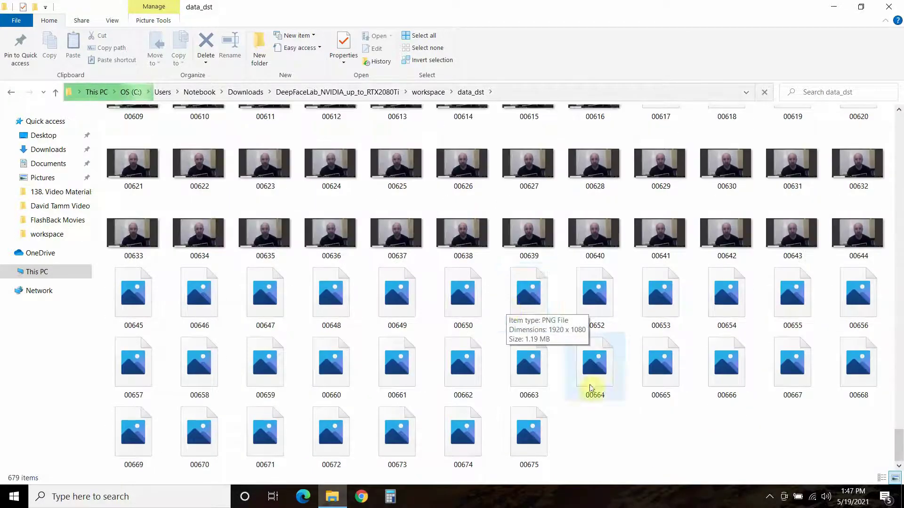
scroll(526, 433, up, 6)
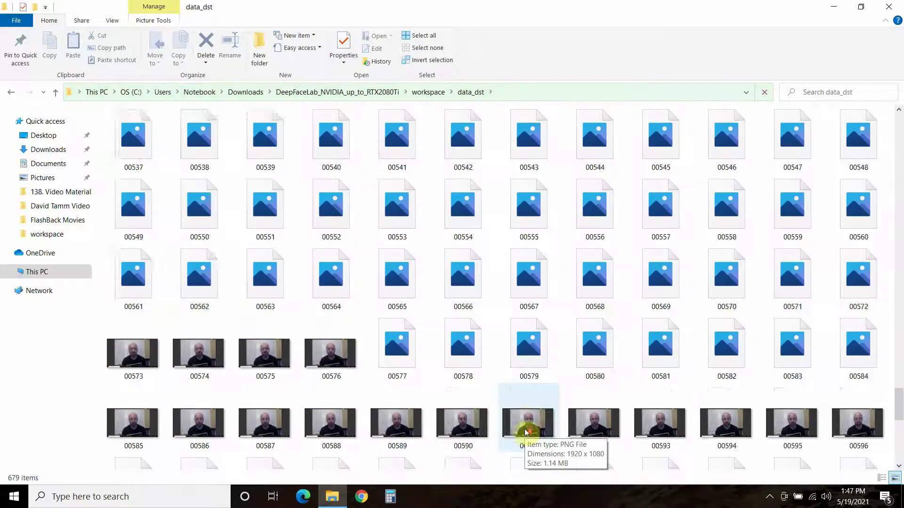
scroll(525, 432, up, 7)
scroll(525, 426, up, 7)
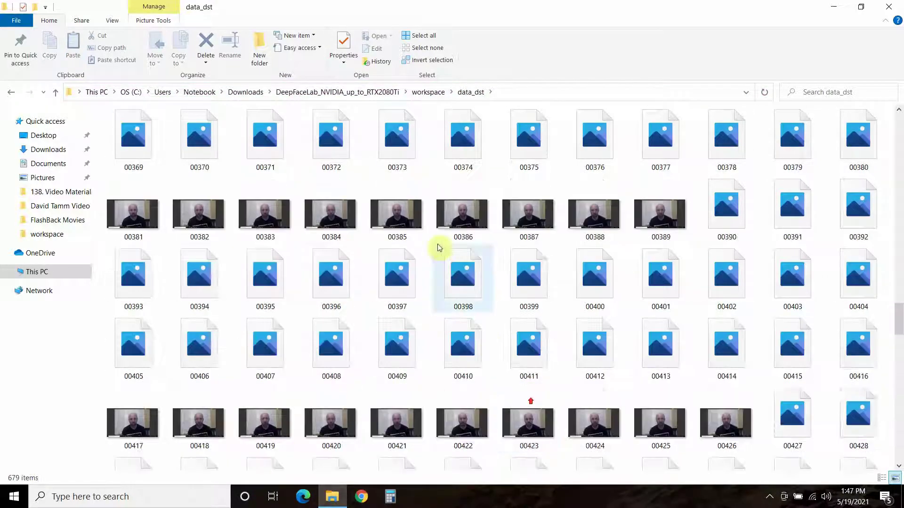
click(428, 91)
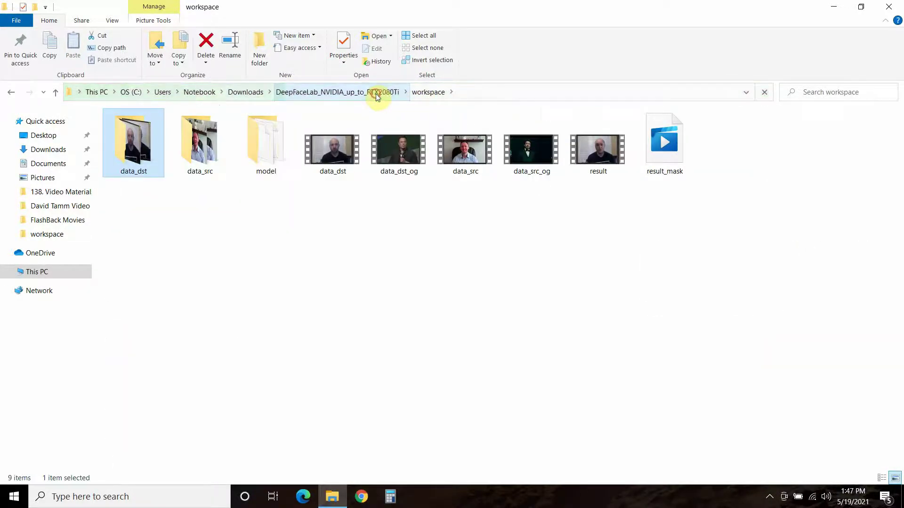
click(376, 94)
Browse the workspace's data_dst and data_src frame folders, then return to the DeepFaceLab folder
click(140, 208)
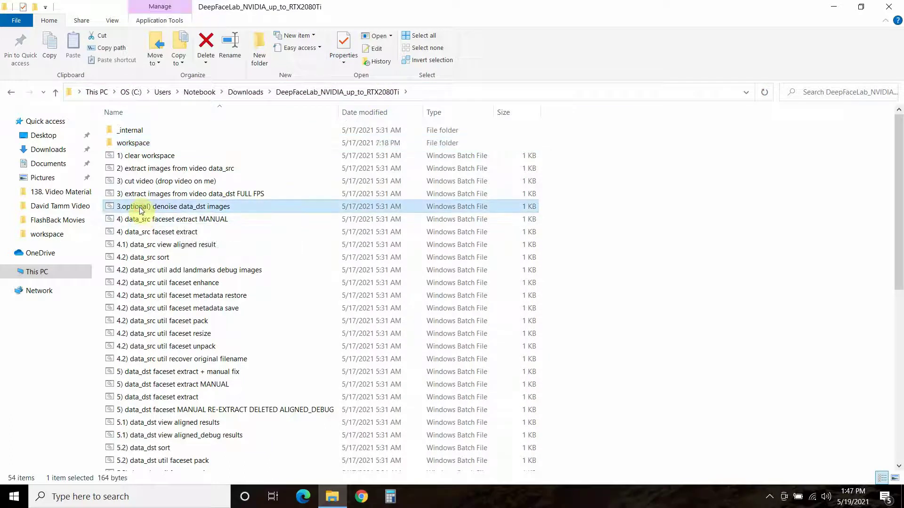
click(157, 231)
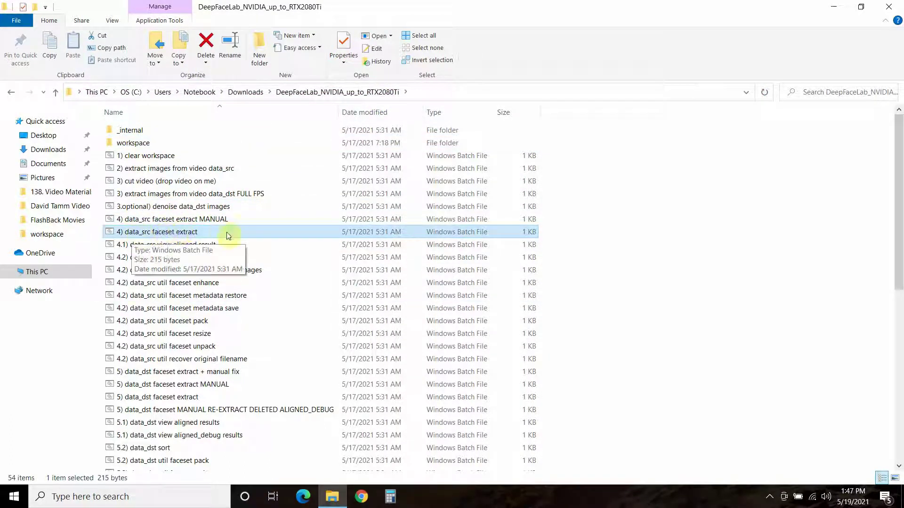
click(242, 91)
double_click(179, 187)
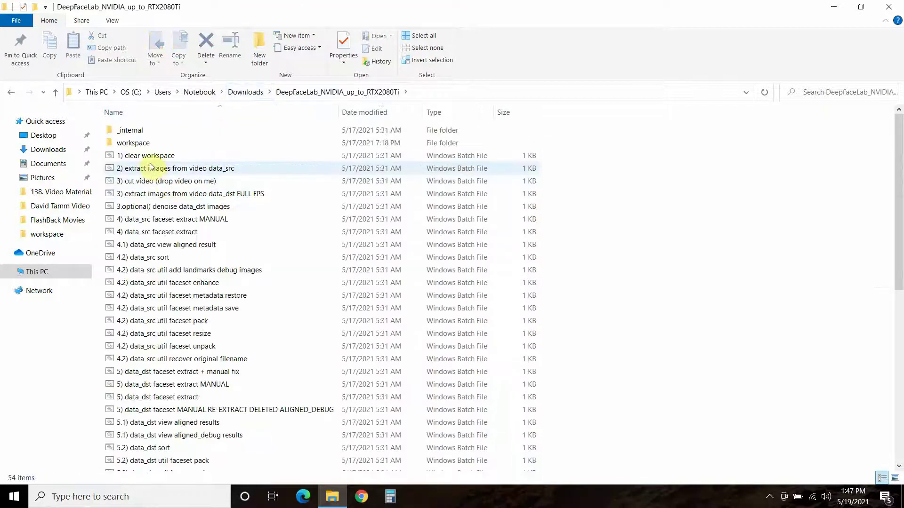
double_click(140, 144)
double_click(147, 153)
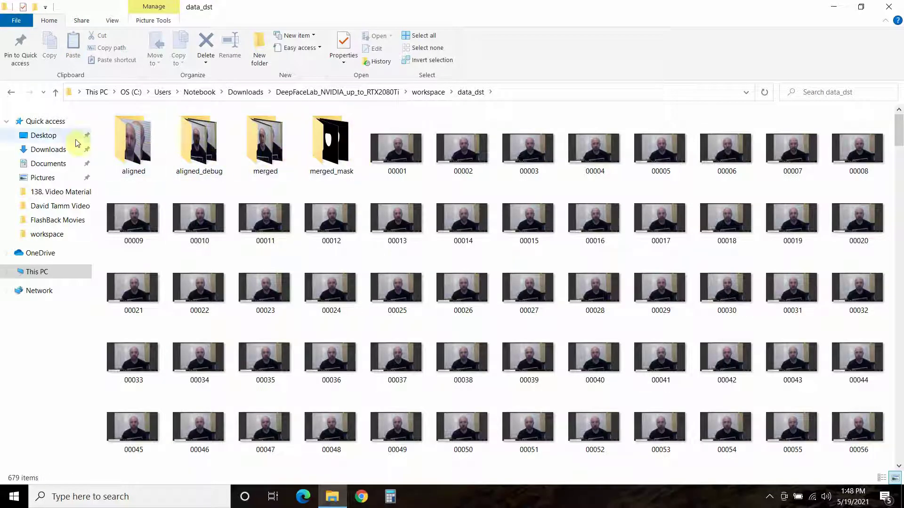
click(9, 92)
double_click(200, 146)
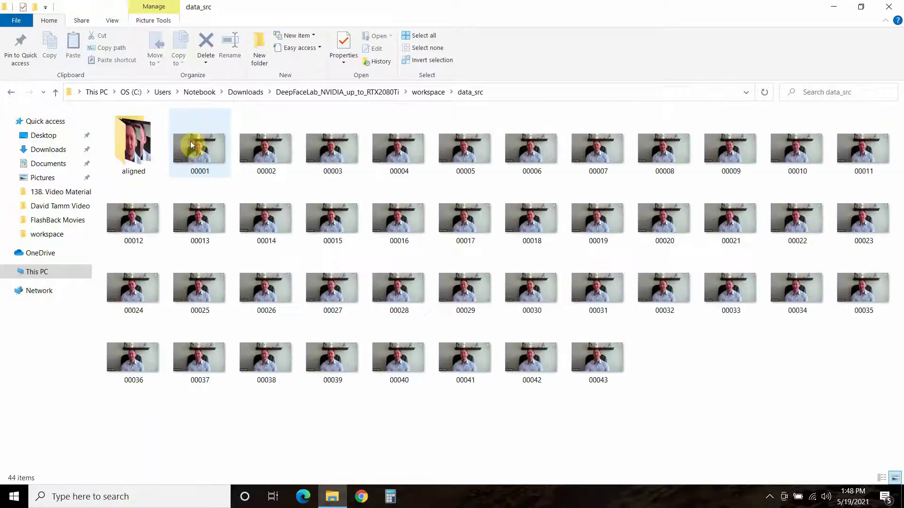
double_click(9, 93)
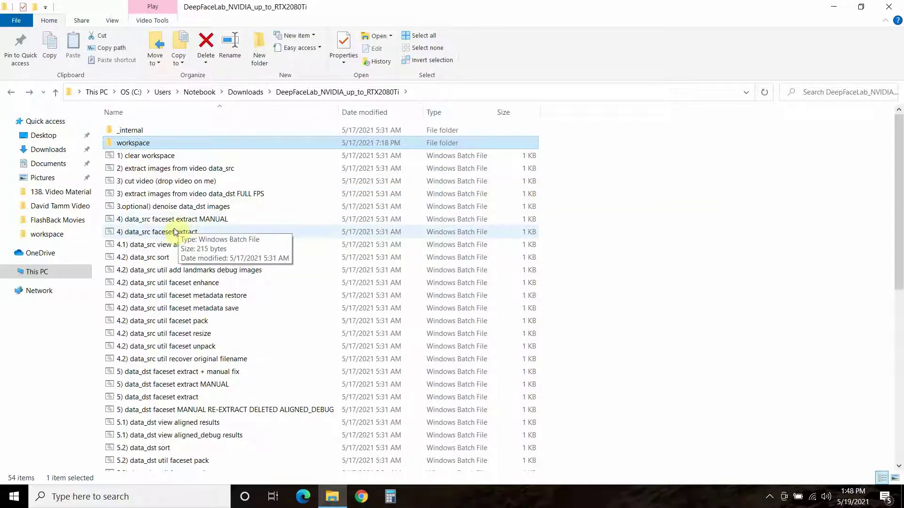
Run '4) data_src faceset extract' and close its console
double_click(144, 234)
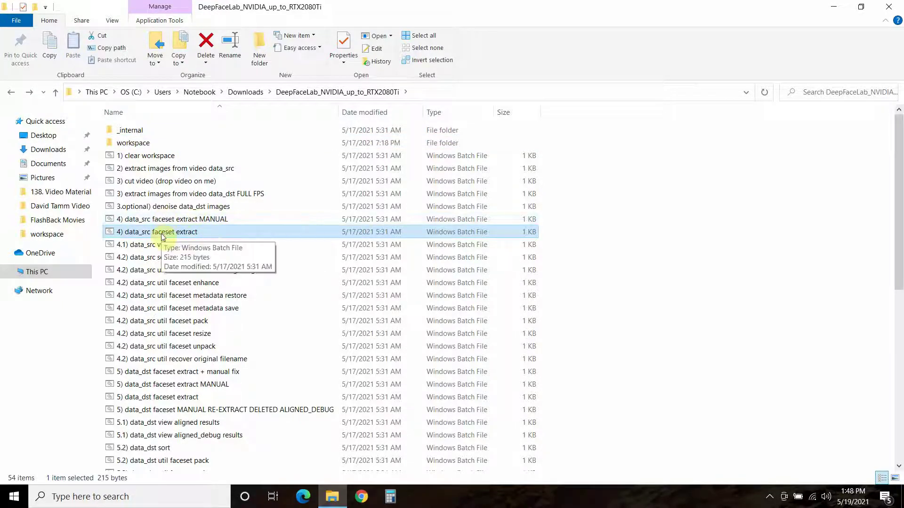
double_click(162, 235)
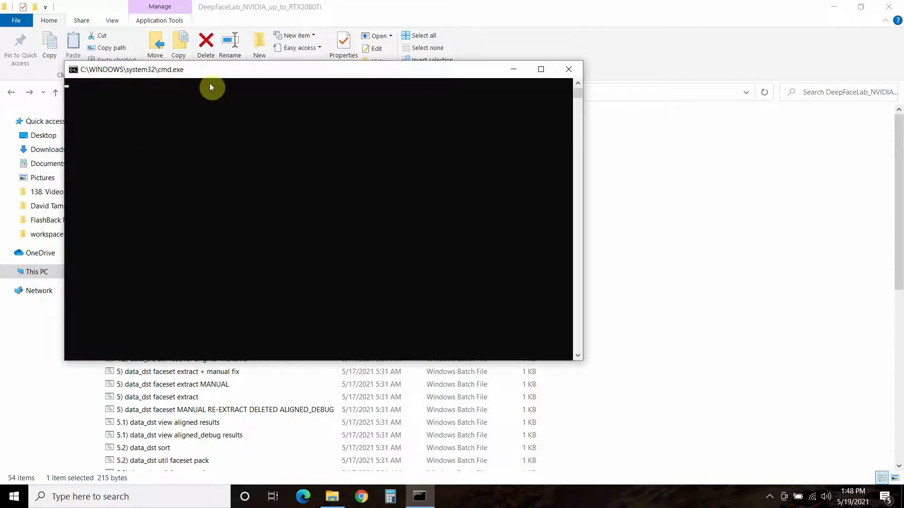
click(569, 70)
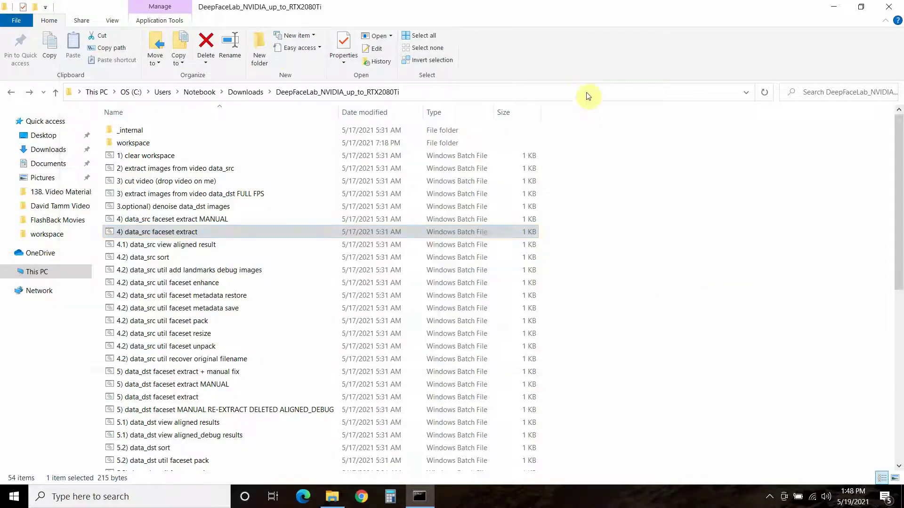
click(139, 245)
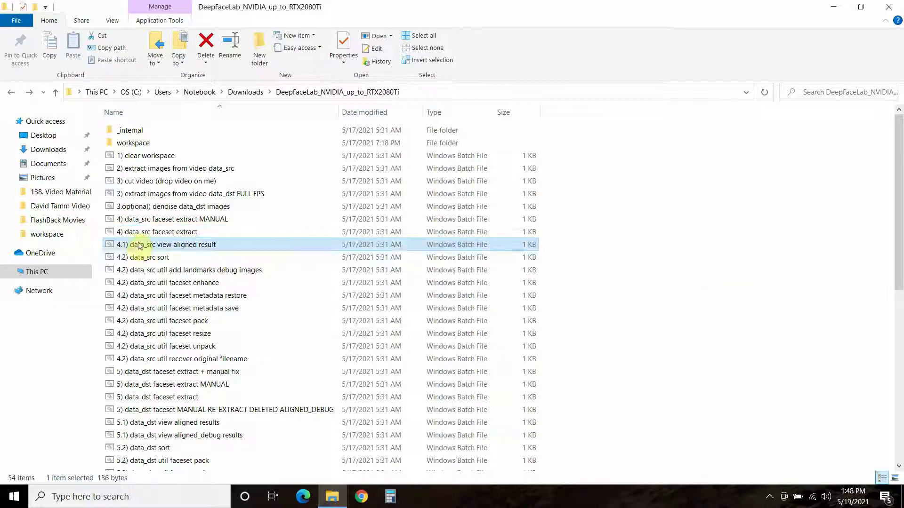
Open '4.1) data_src view aligned result' and scroll through the source face thumbnails
double_click(141, 248)
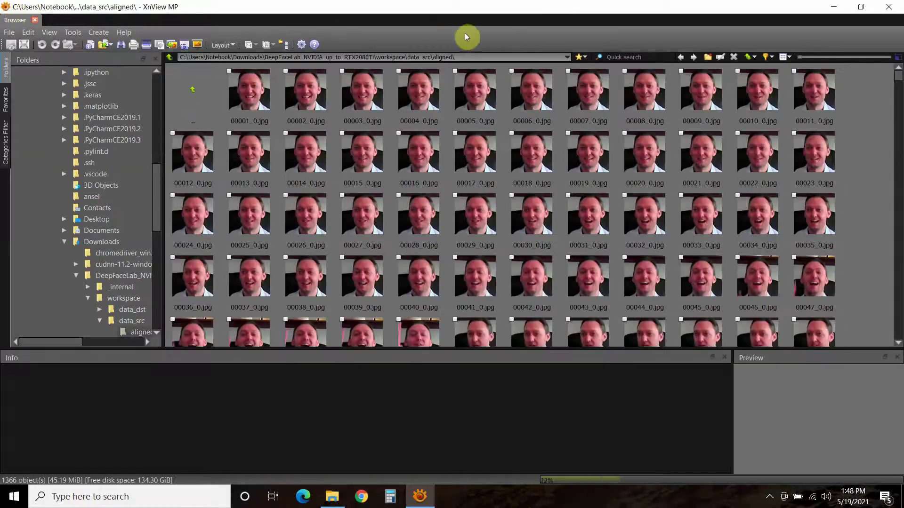
scroll(477, 219, down, 6)
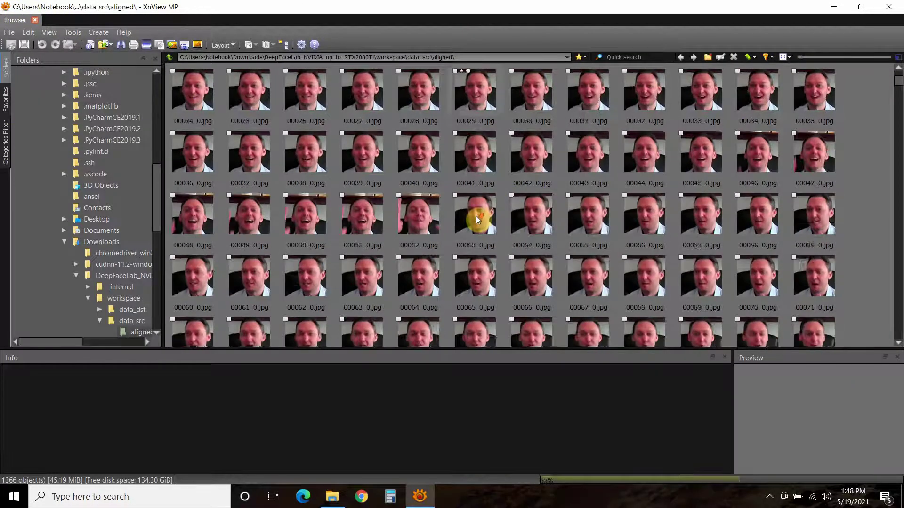
scroll(477, 219, down, 4)
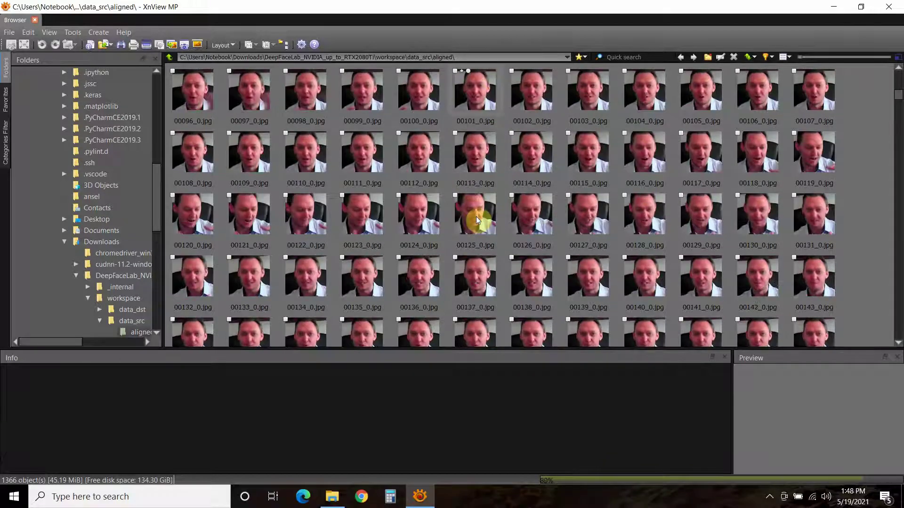
scroll(477, 219, down, 8)
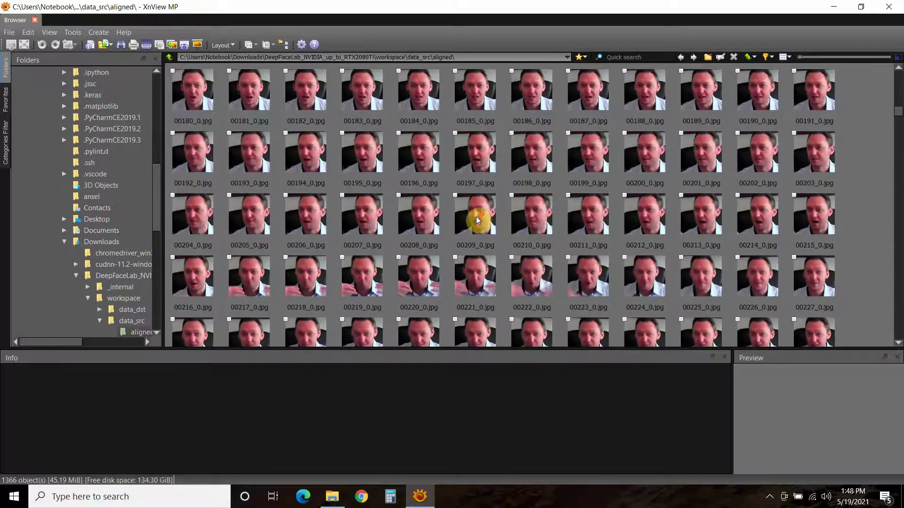
scroll(476, 219, down, 7)
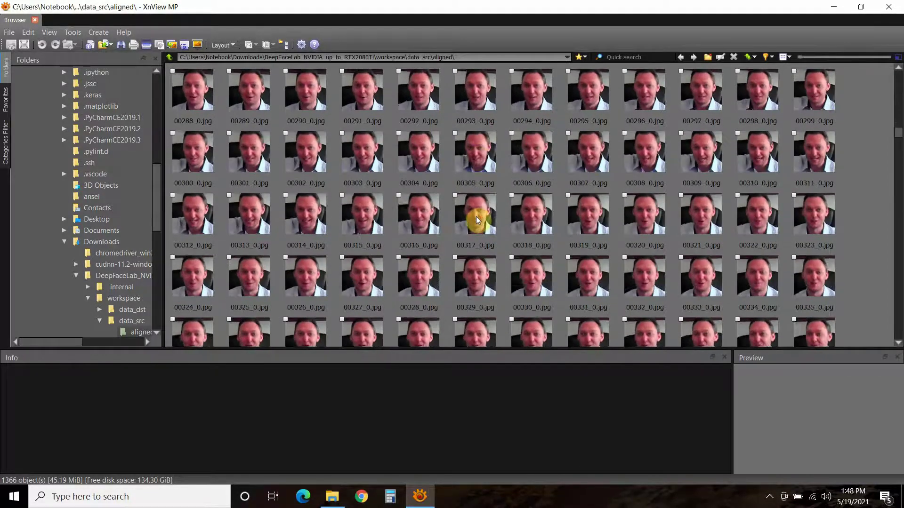
scroll(475, 219, down, 9)
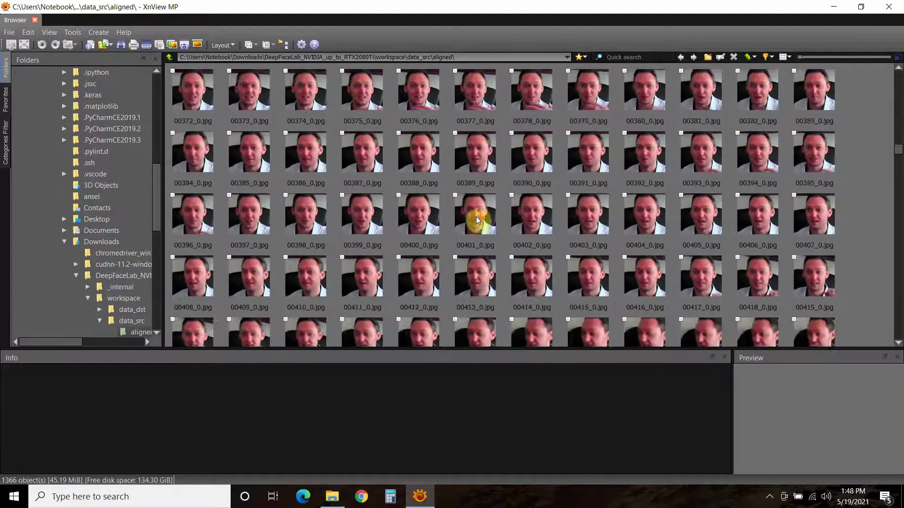
scroll(476, 219, down, 6)
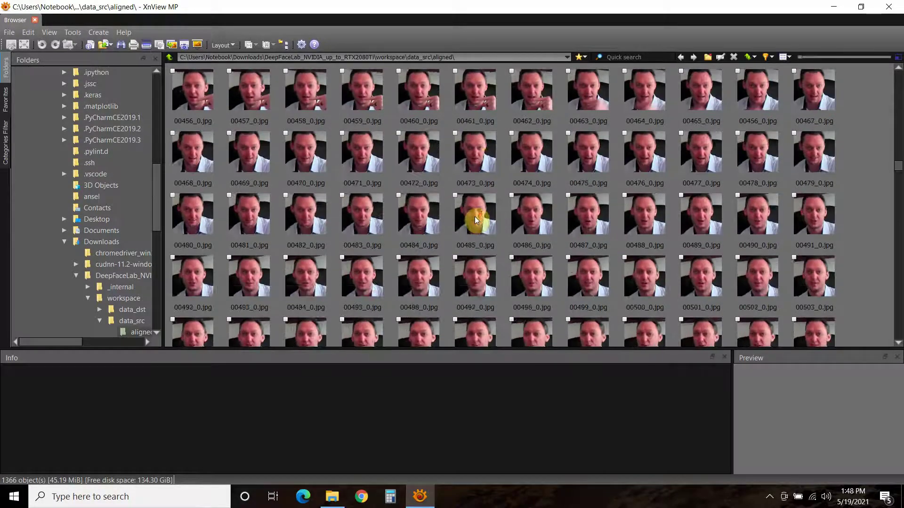
scroll(476, 220, down, 7)
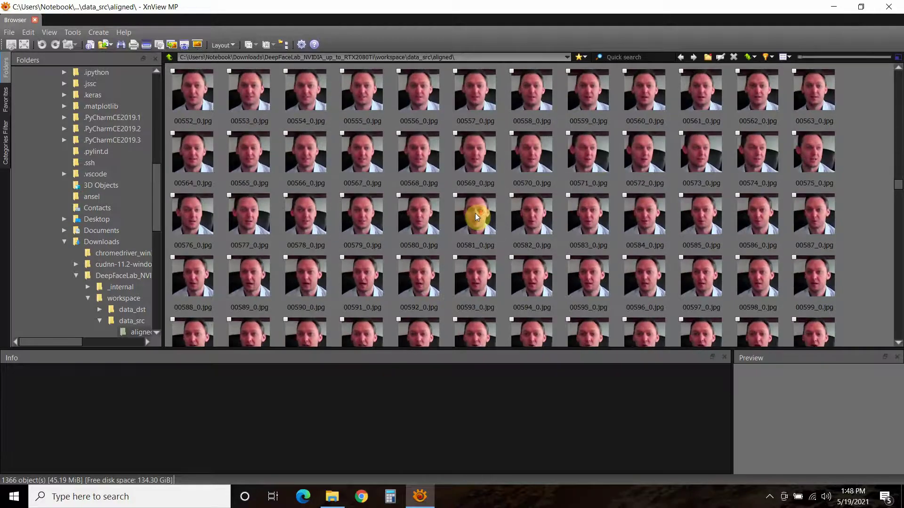
scroll(476, 216, down, 1)
scroll(419, 208, down, 6)
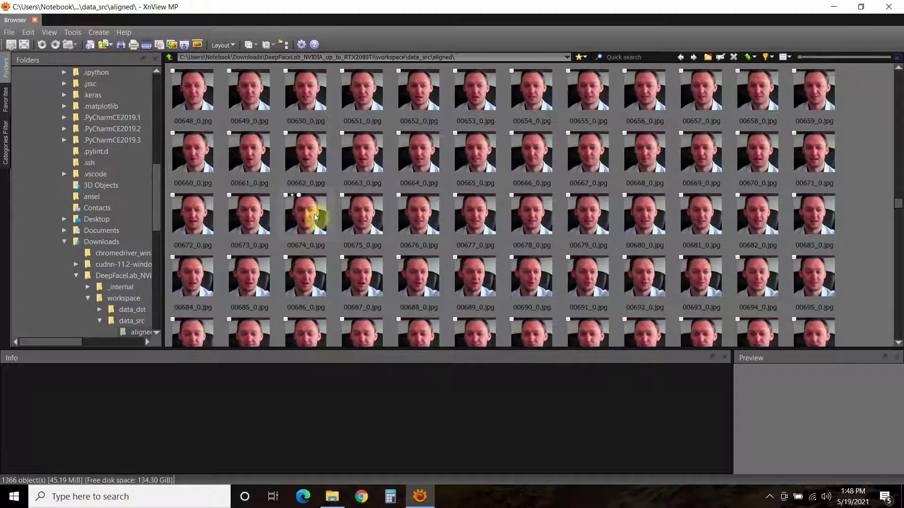
scroll(313, 218, down, 20)
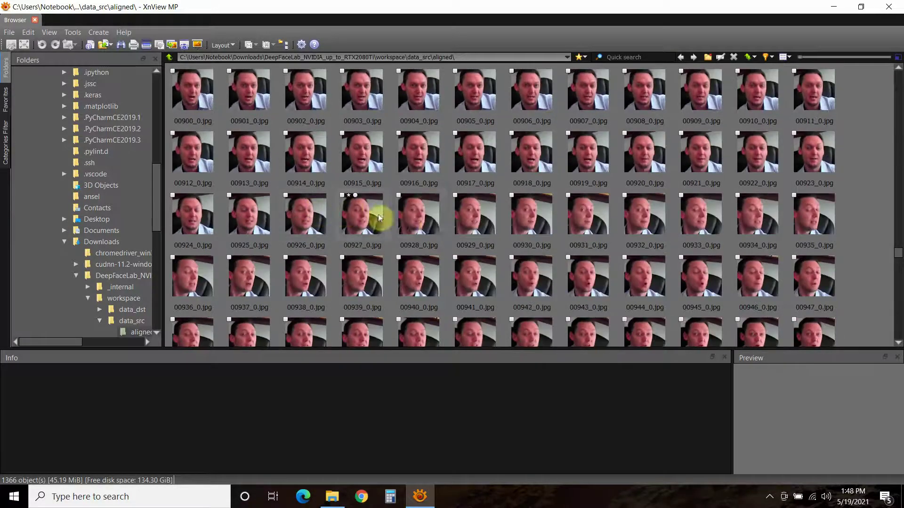
Check the file actions on face 00929 without applying any, then scroll to the end at 01366_0.jpg
right_click(473, 220)
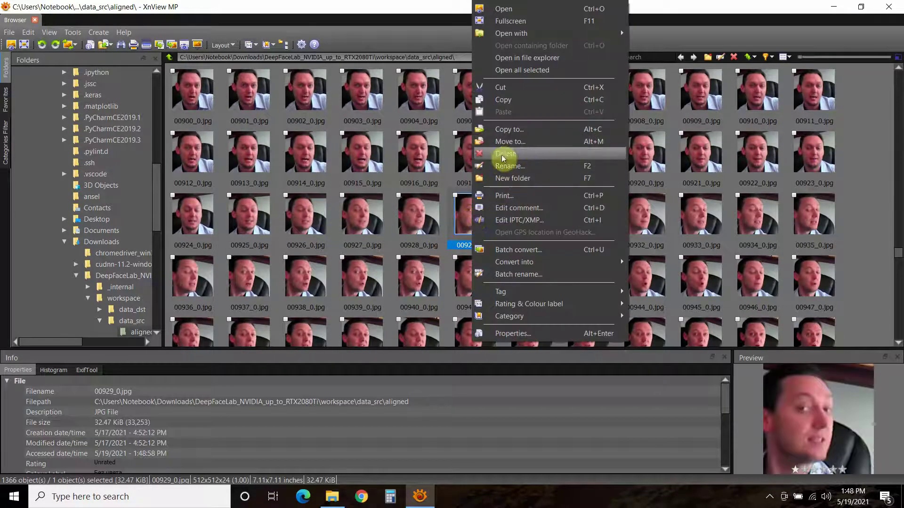
click(384, 247)
scroll(385, 250, down, 15)
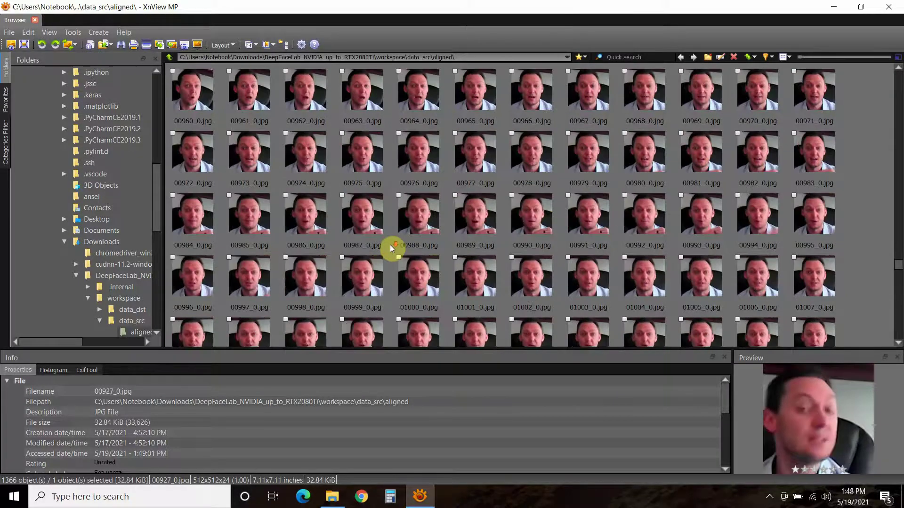
scroll(385, 252, down, 19)
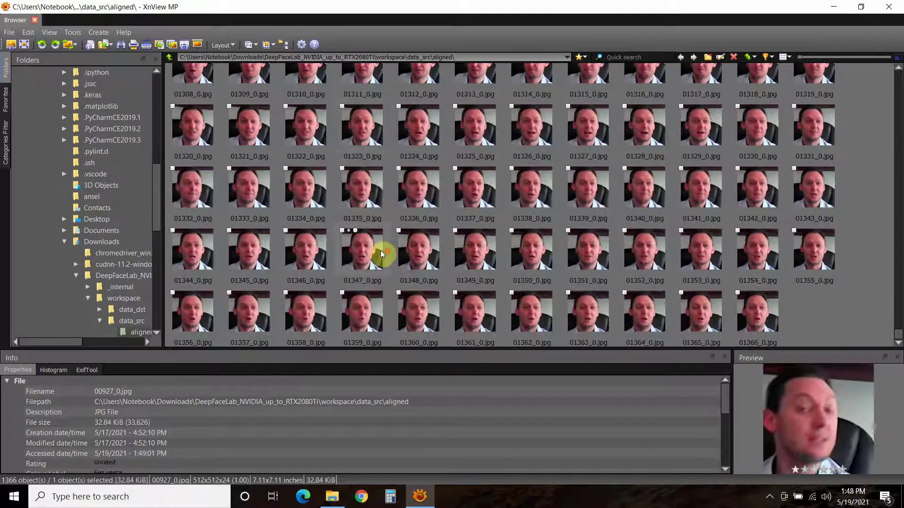
Close XnView MP and select the '5.1) data_dst view aligned results' script, cancelling an accidental rename
click(891, 9)
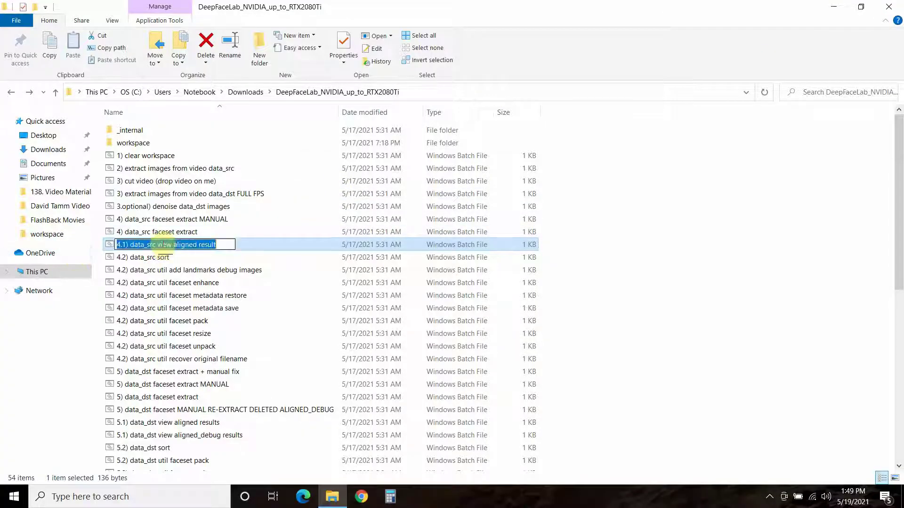
click(141, 380)
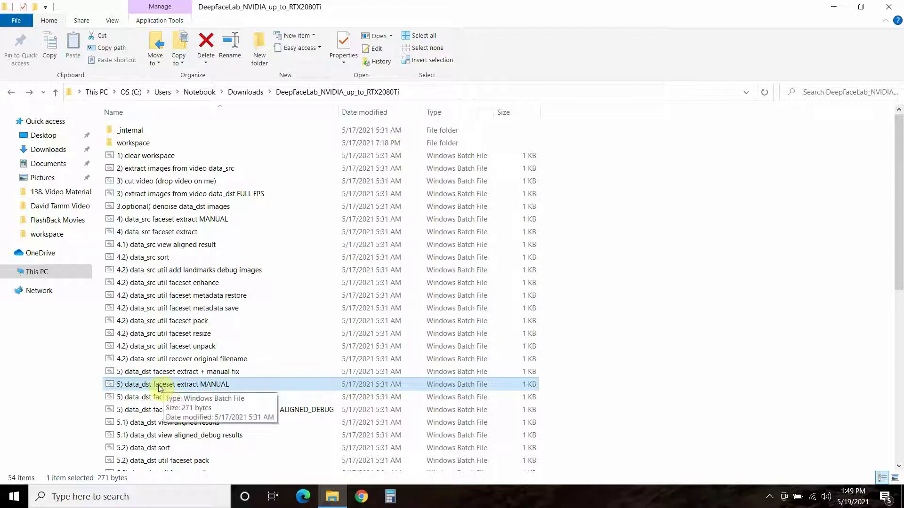
click(133, 398)
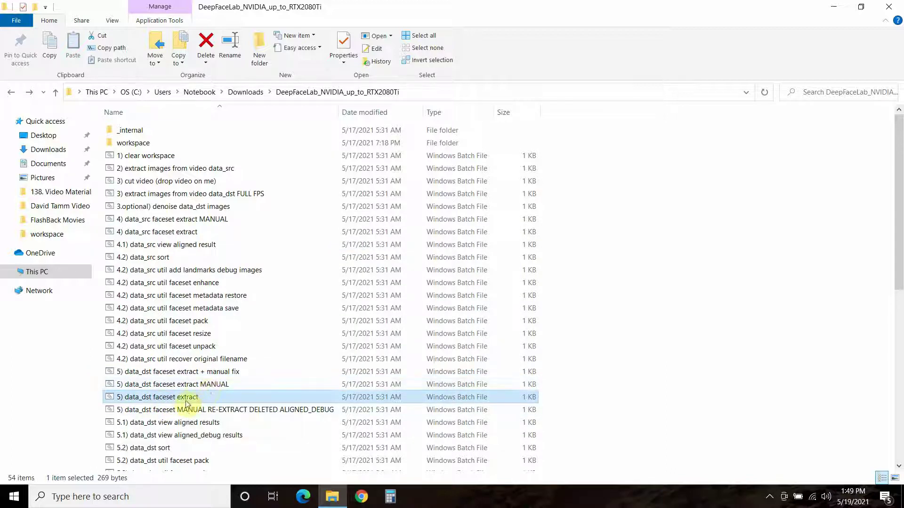
key(F2)
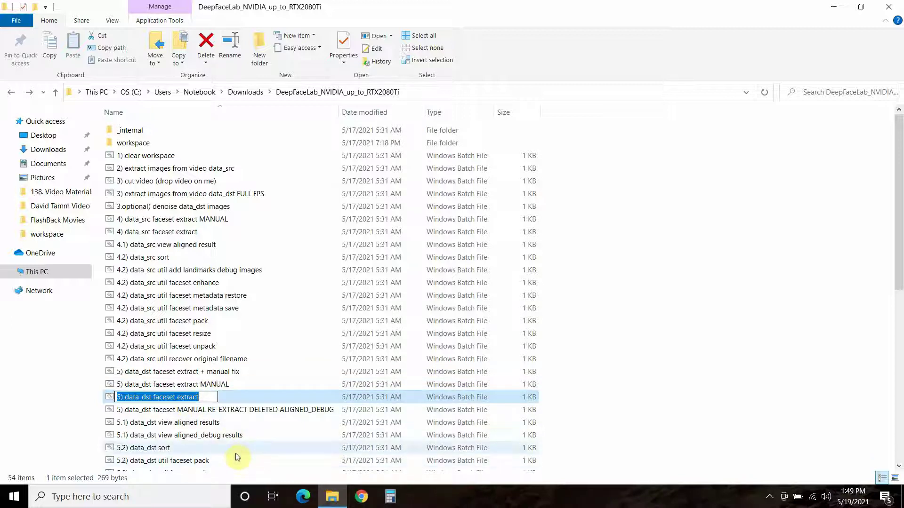
key(Escape)
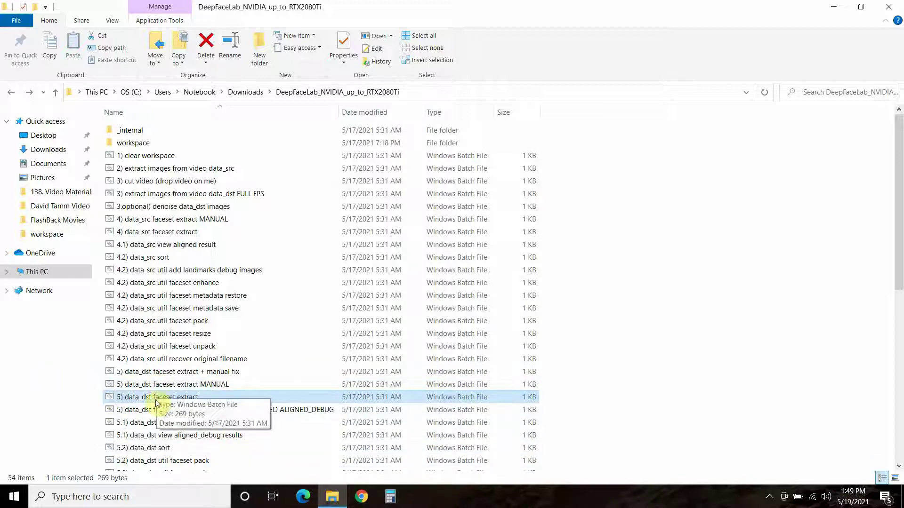
click(309, 410)
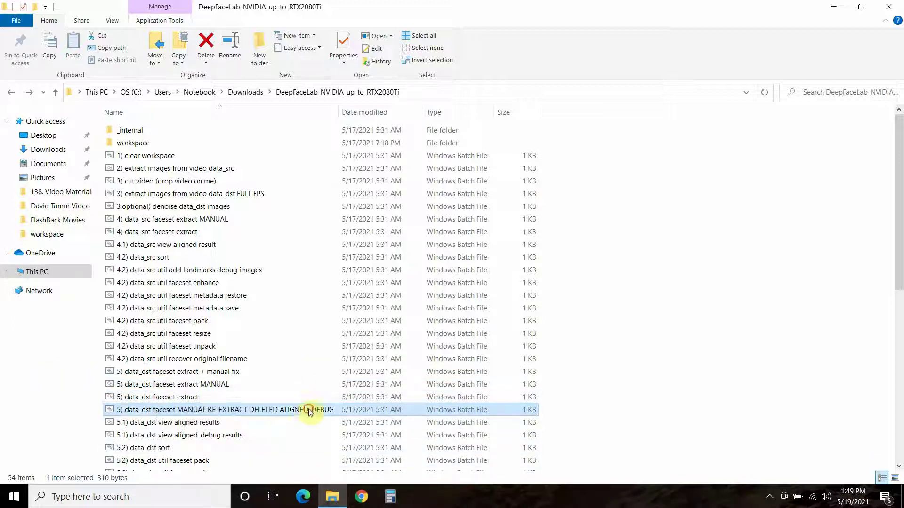
click(150, 423)
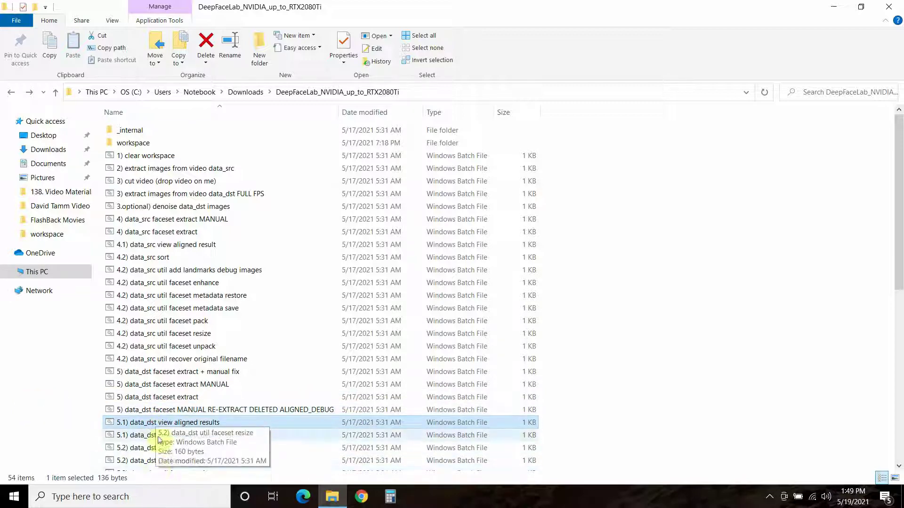
Scroll through the 675 data_dst aligned faces, dismissing the Delete menu on 00018_0.jpg
double_click(150, 424)
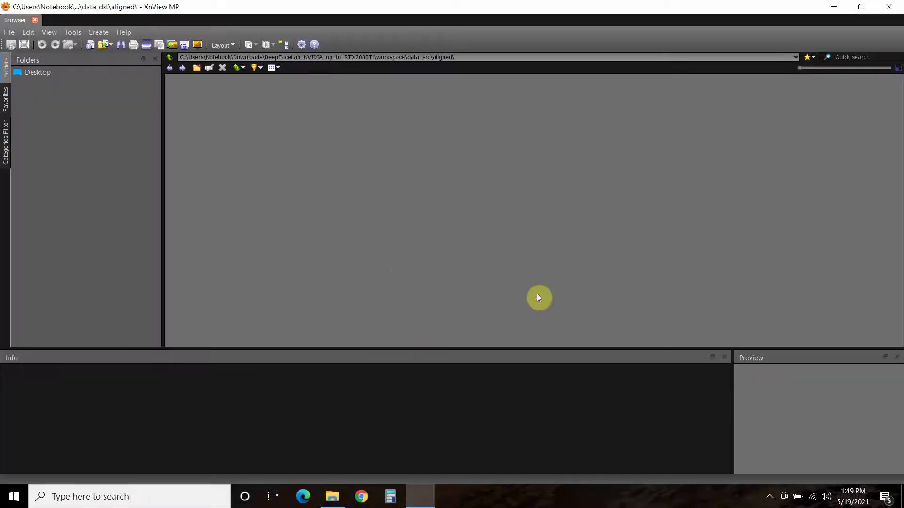
scroll(414, 214, down, 5)
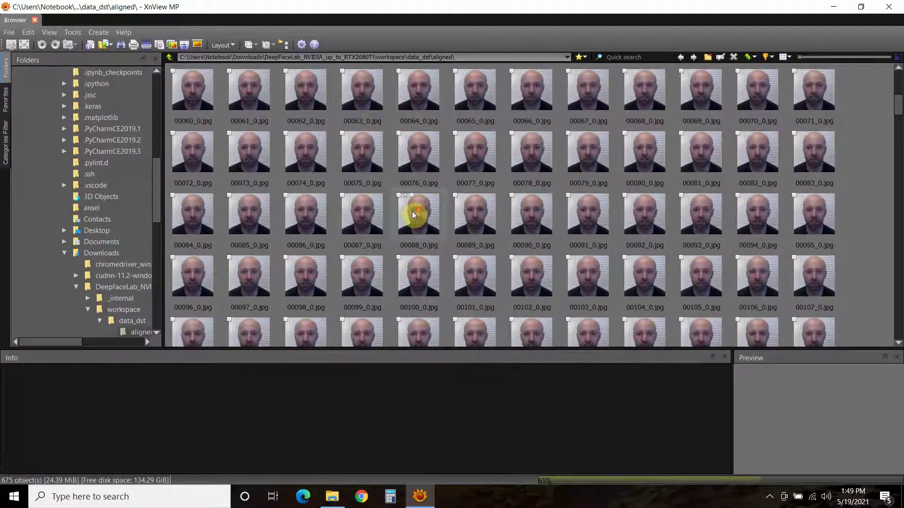
scroll(414, 214, down, 4)
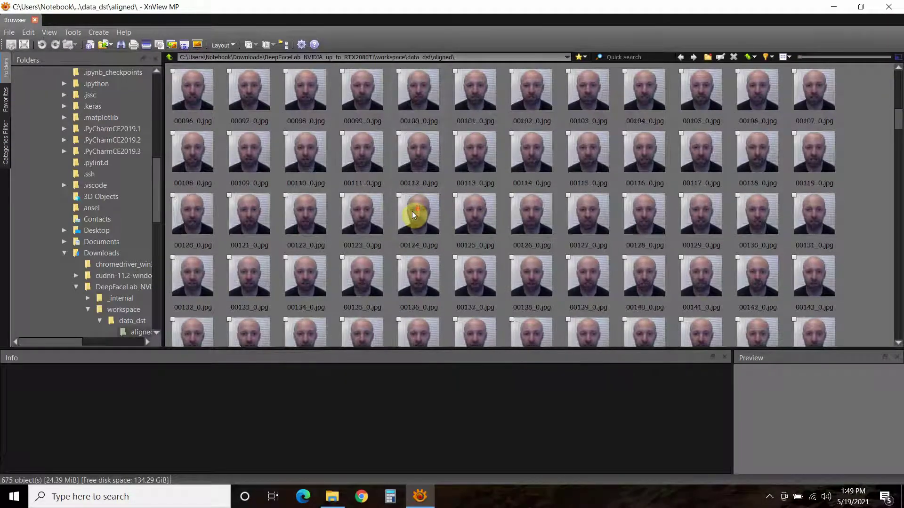
scroll(414, 214, down, 6)
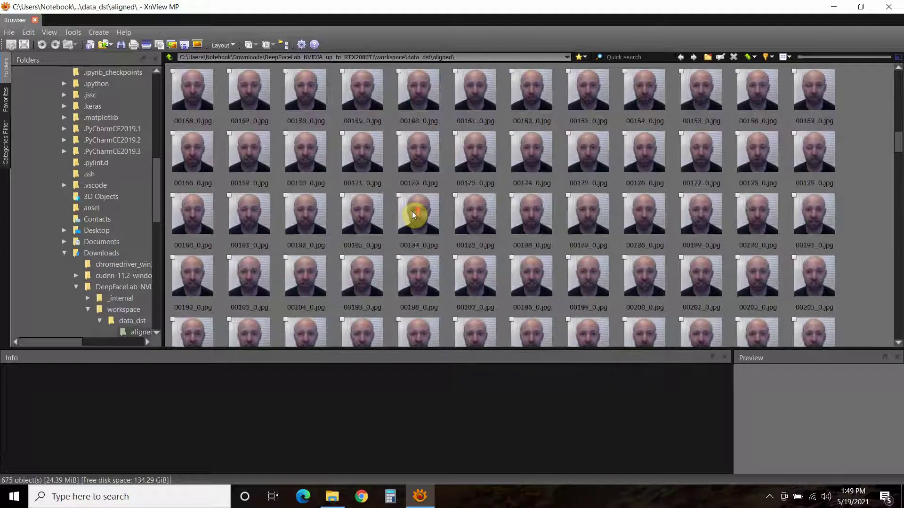
scroll(414, 214, down, 9)
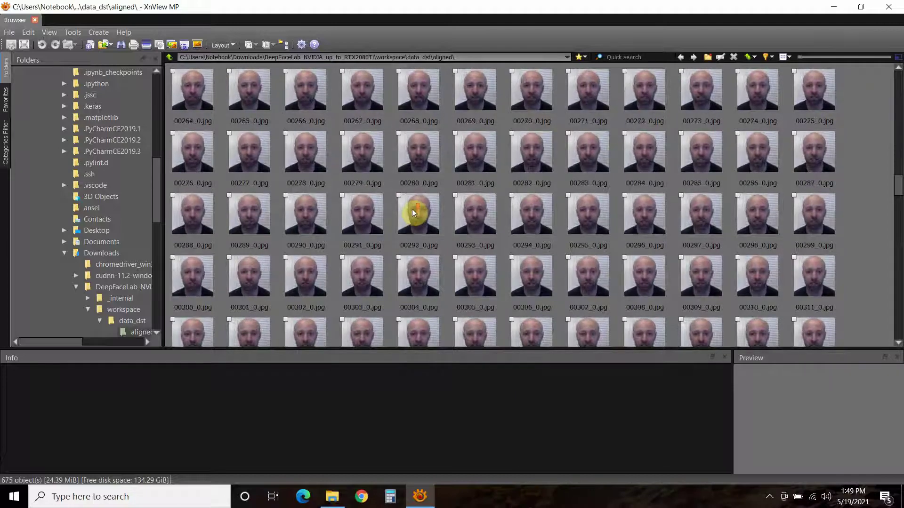
scroll(413, 212, down, 20)
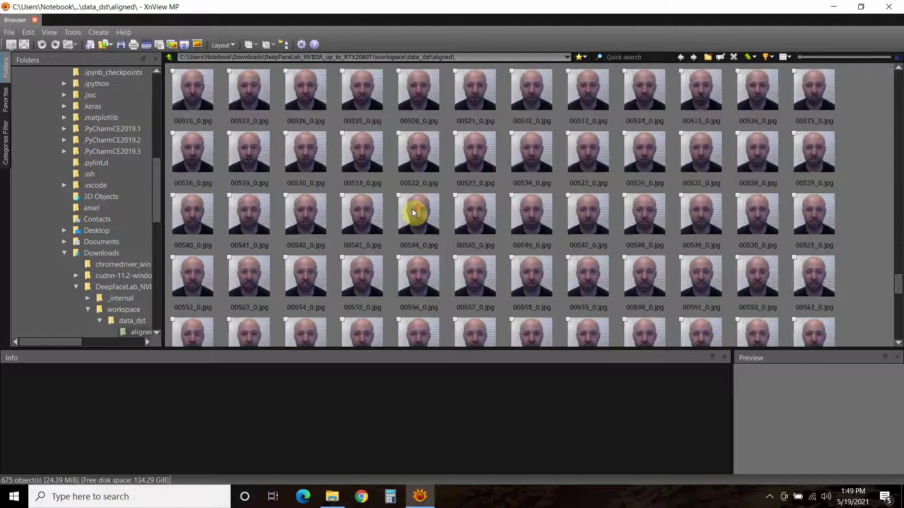
scroll(411, 215, up, 20)
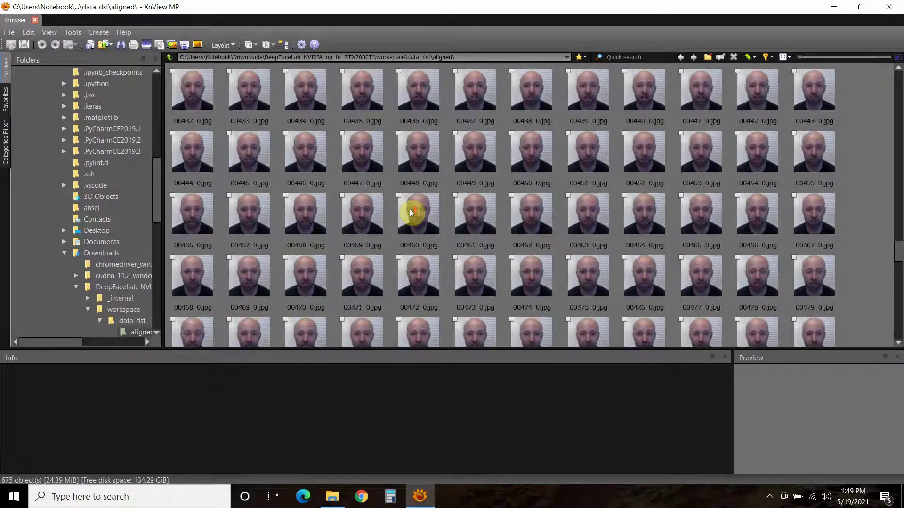
scroll(408, 209, up, 20)
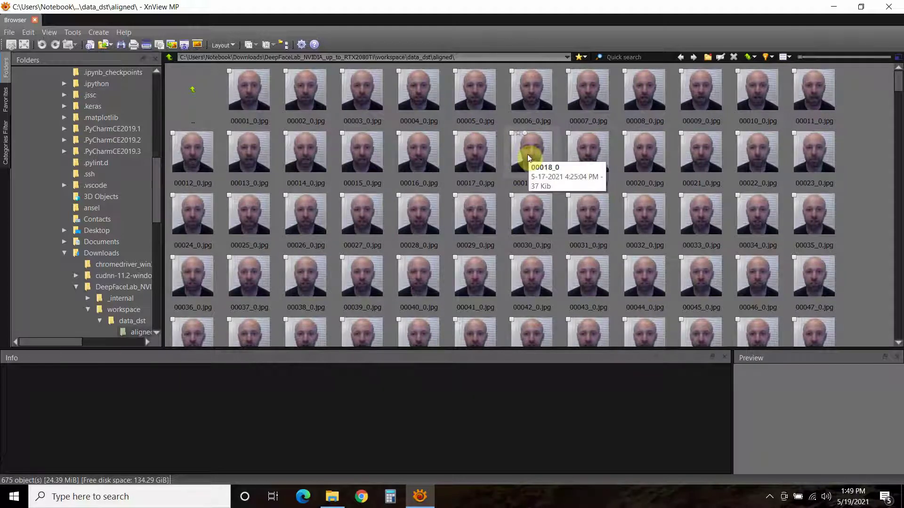
right_click(528, 157)
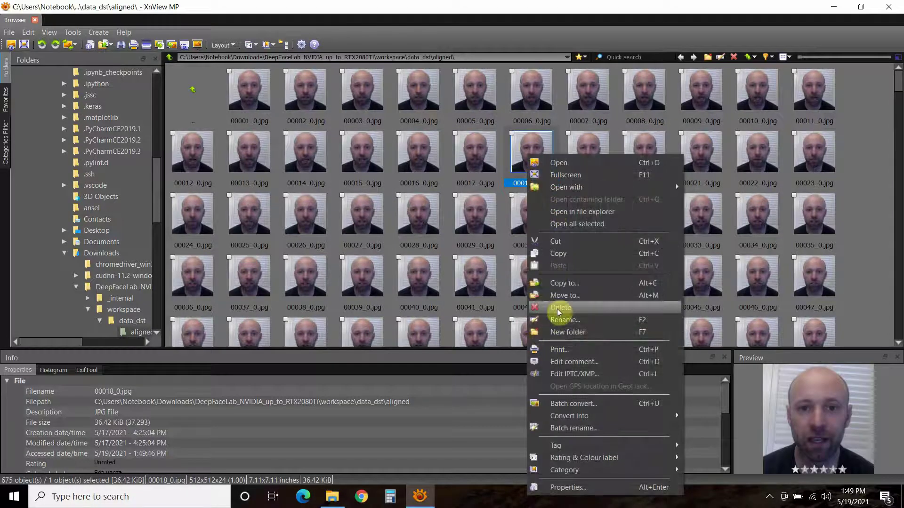
key(Escape)
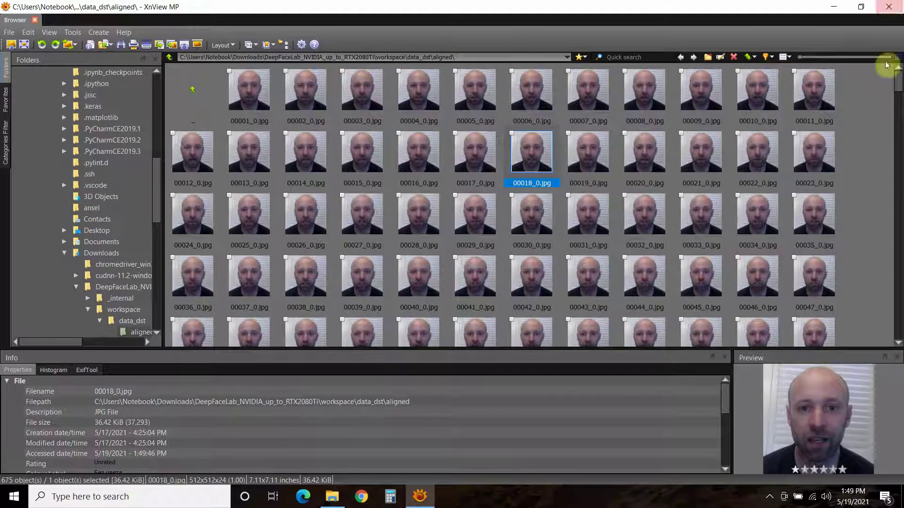
Close XnView, run '6) train Quick96', and choose the saved SecondAttempt model
click(887, 8)
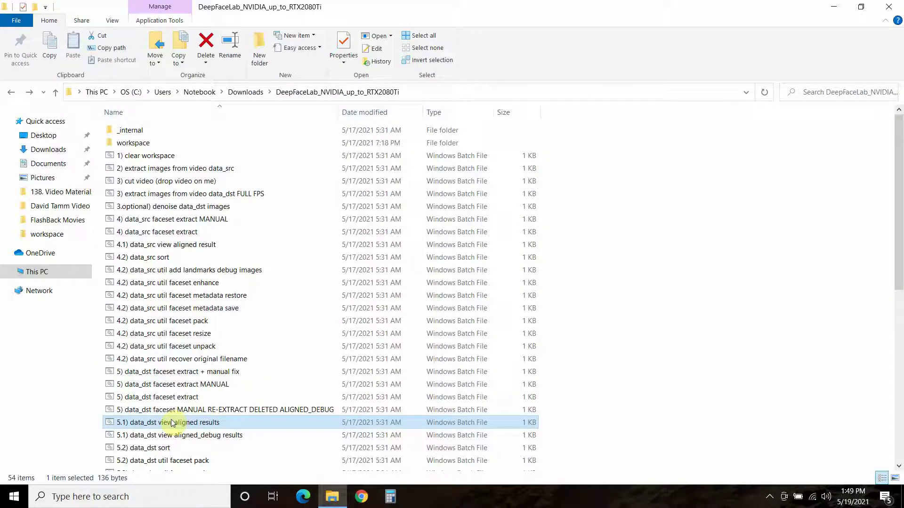
scroll(174, 422, down, 7)
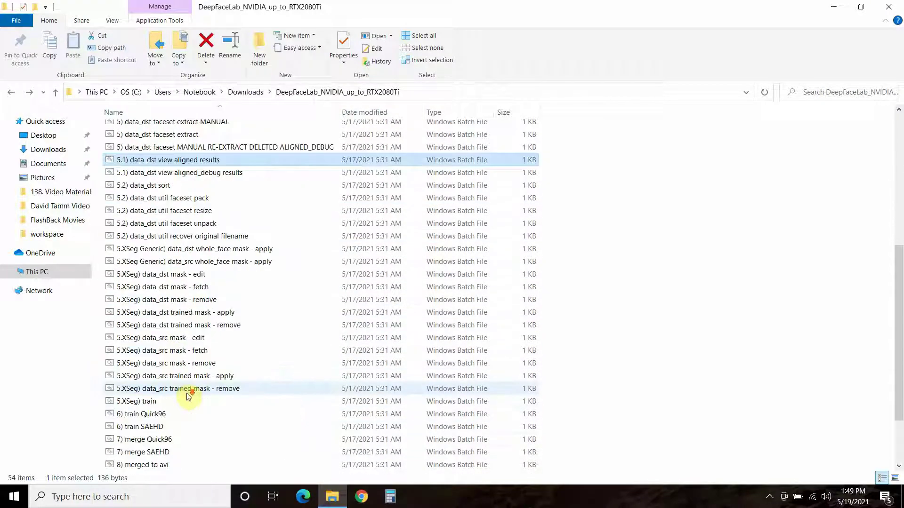
scroll(188, 397, down, 1)
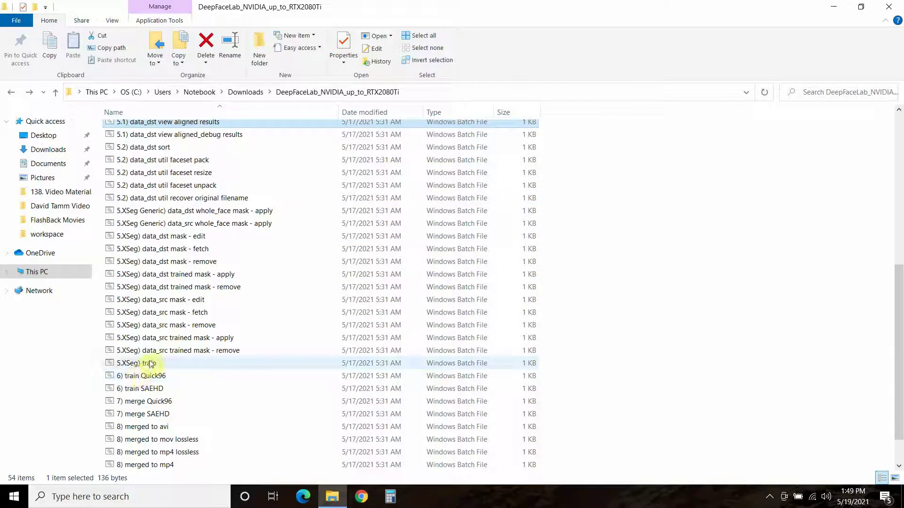
click(161, 376)
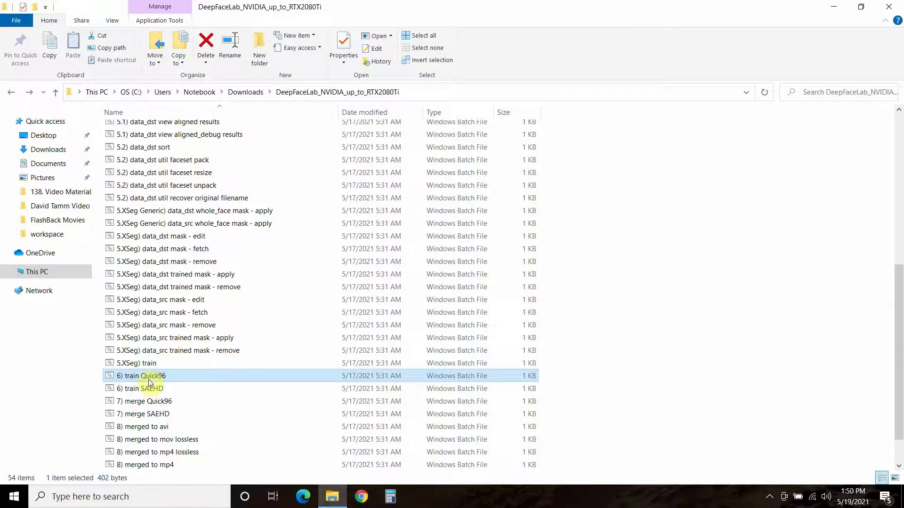
double_click(149, 379)
click(190, 132)
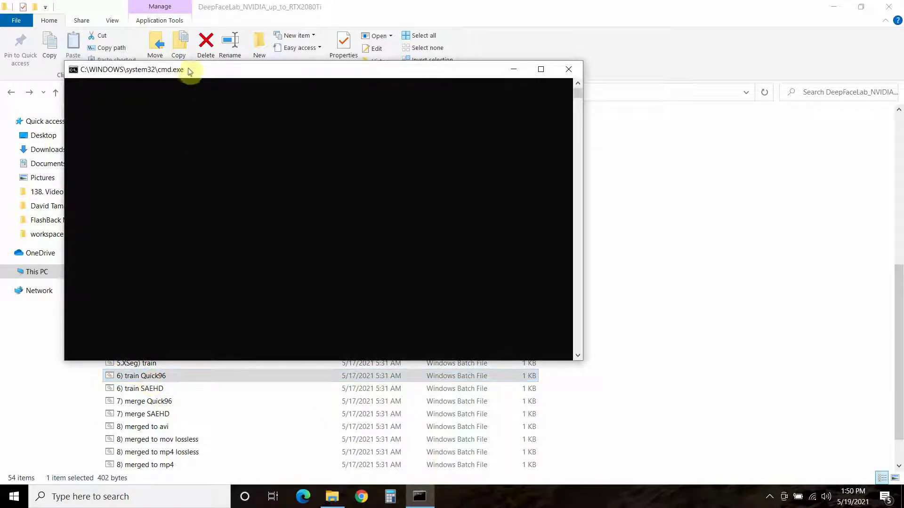
drag(190, 71, 314, 77)
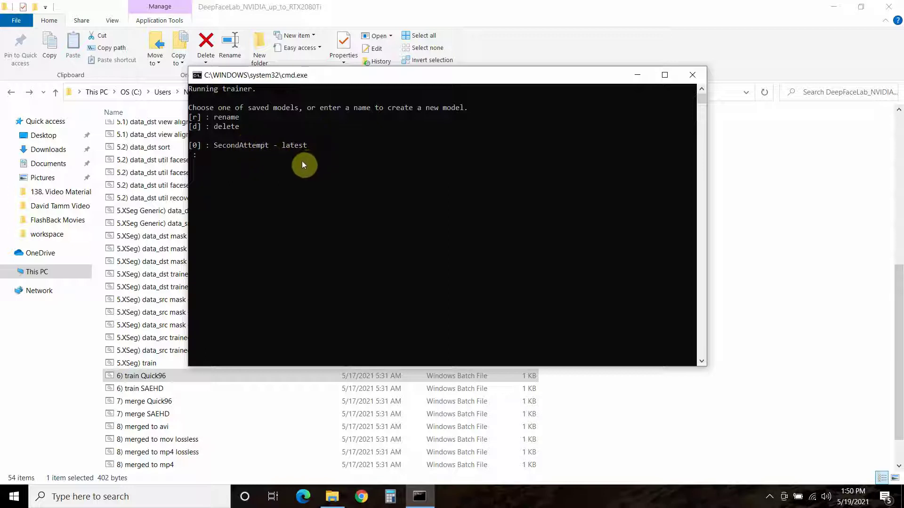
key(Return)
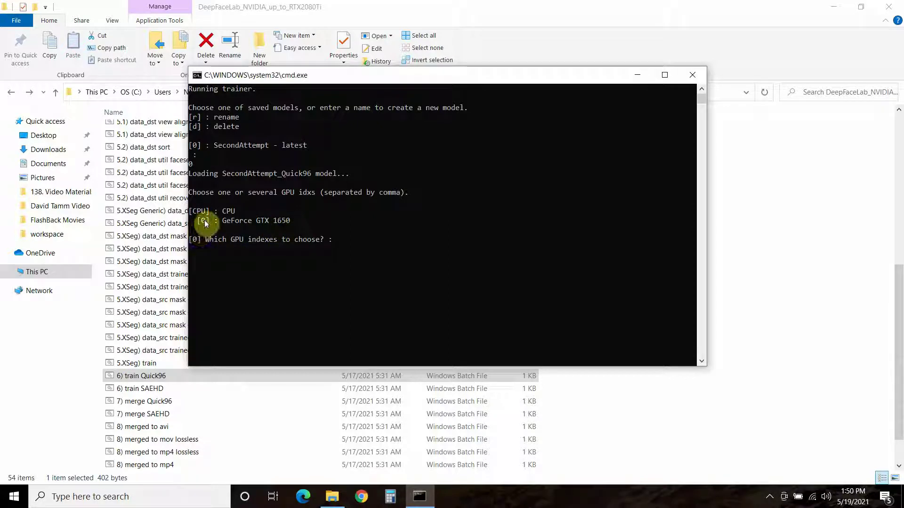
Accept GPU 0 (GeForce GTX 1650) to resume training and watch the preview window
drag(197, 220, 213, 222)
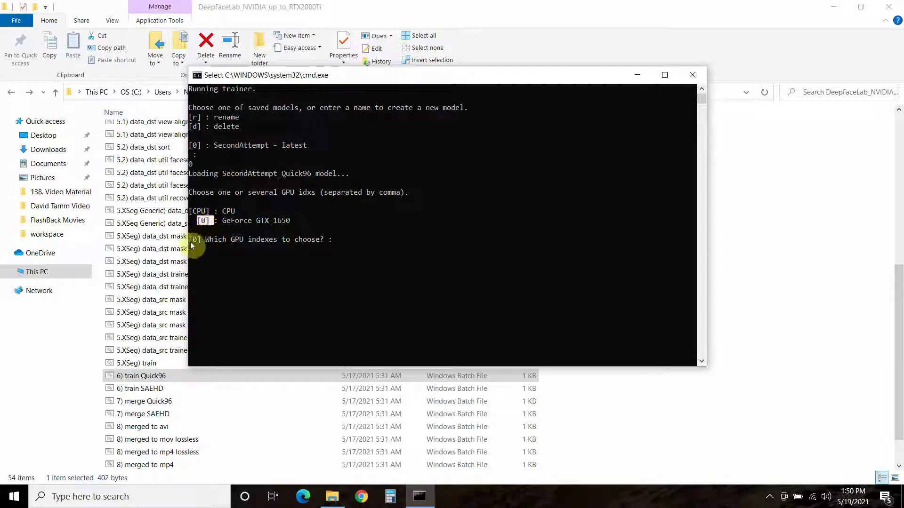
click(196, 238)
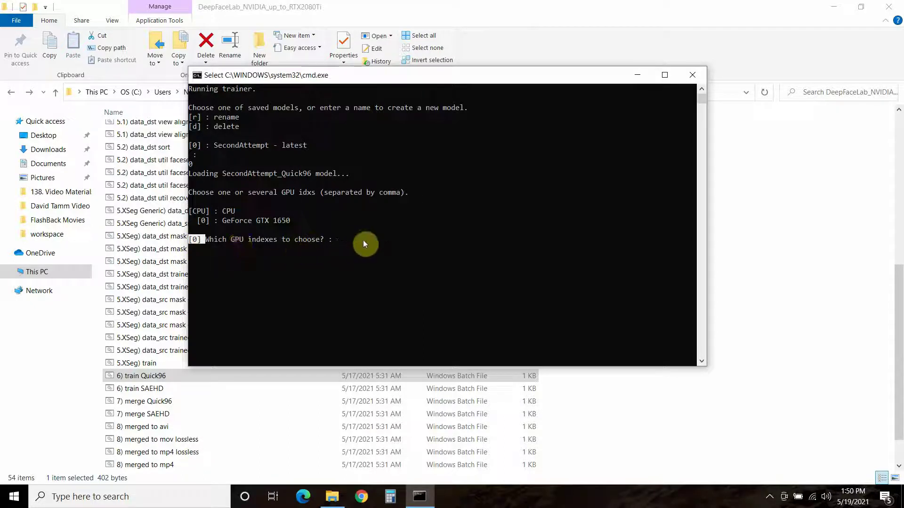
right_click(341, 241)
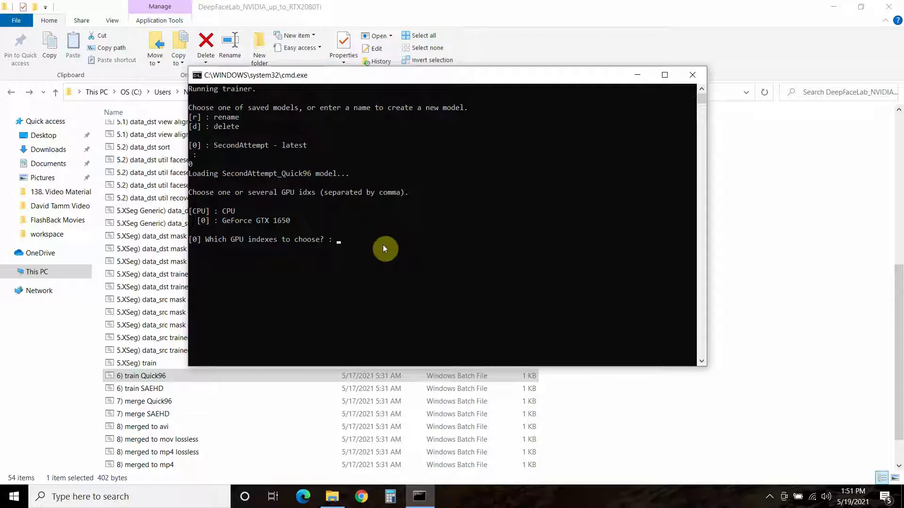
click(338, 242)
right_click(341, 249)
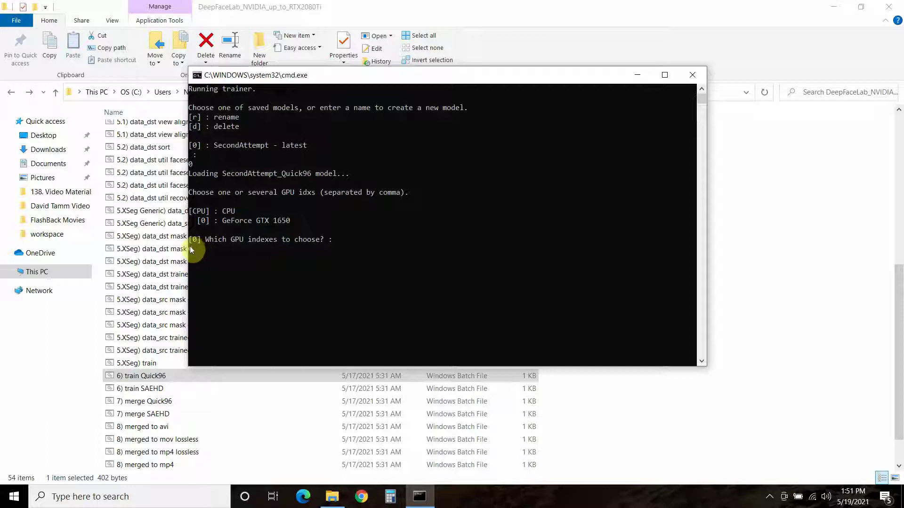
key(Return)
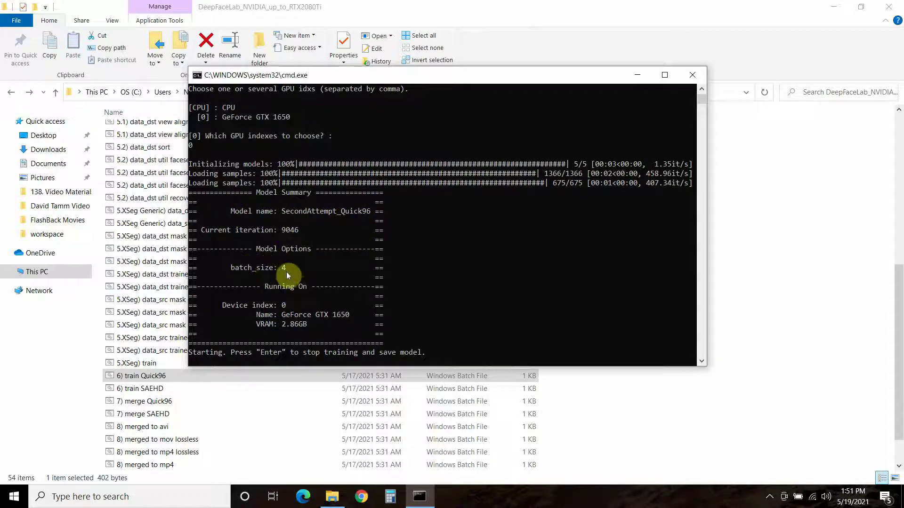
scroll(305, 332, down, 2)
scroll(305, 328, up, 1)
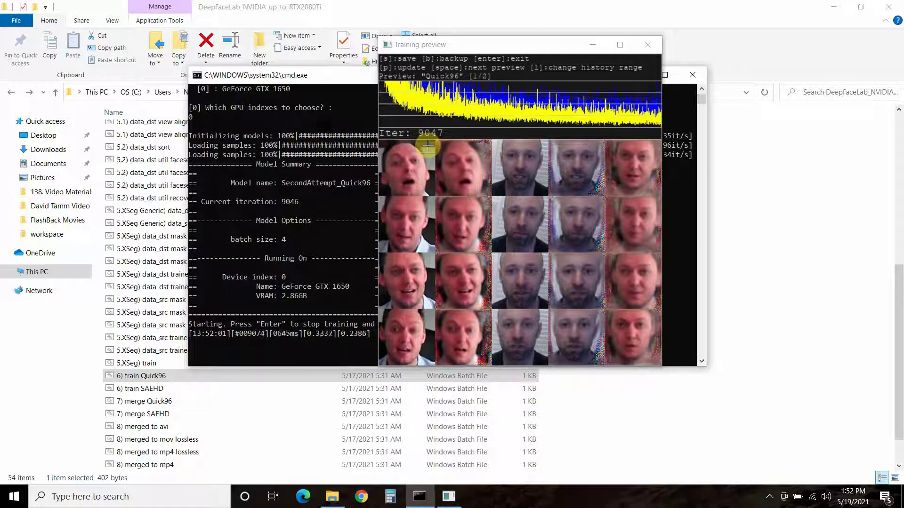
Refresh the Quick96 preview to iteration 9129, then stop training and save SecondAttempt
click(519, 241)
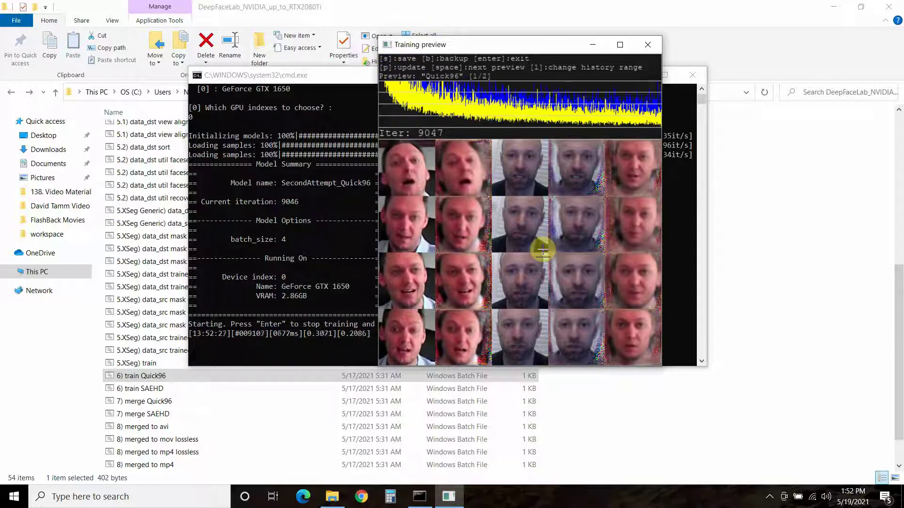
key(p)
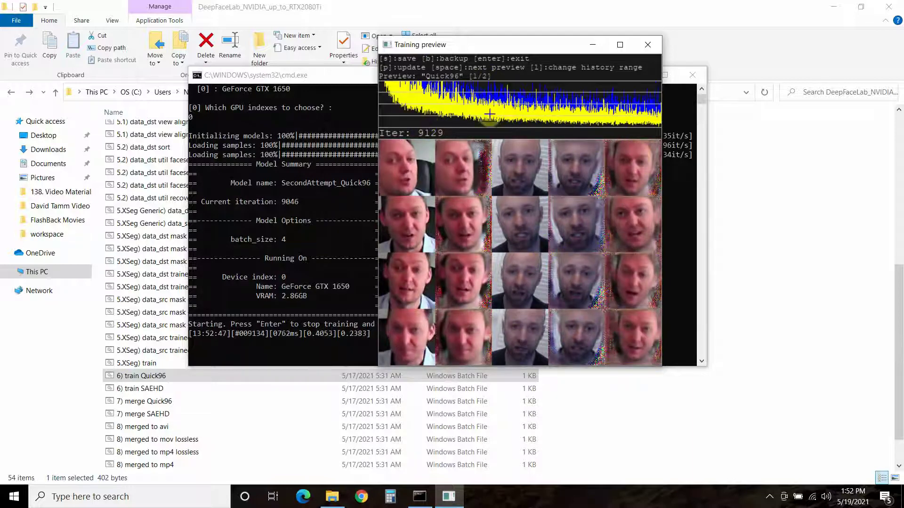
click(619, 45)
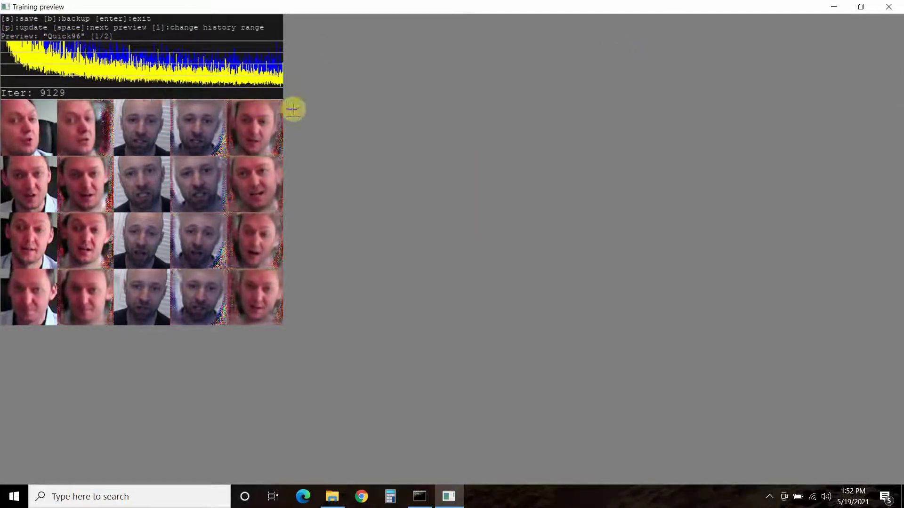
click(861, 7)
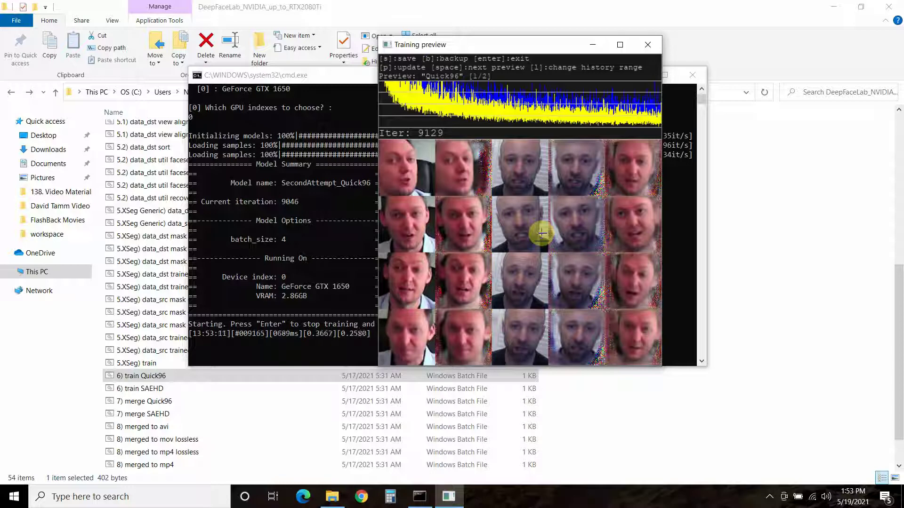
key(s)
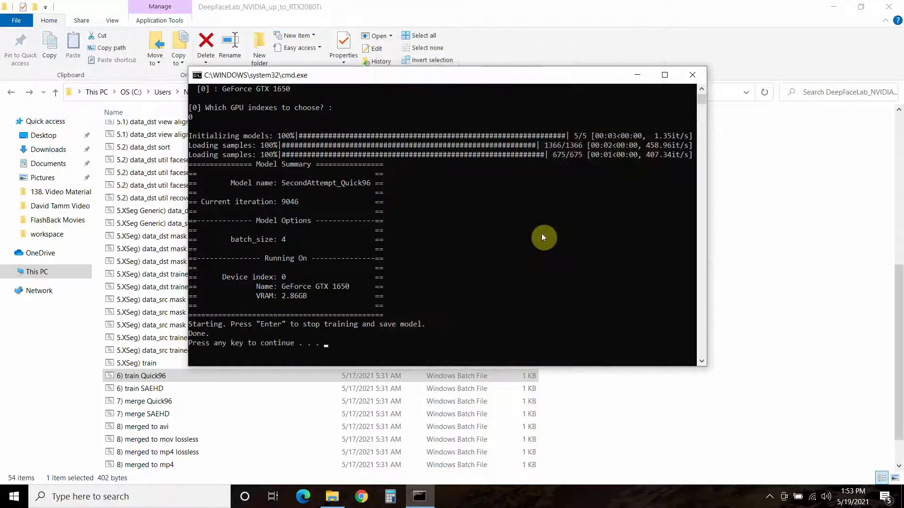
Close the training console, launch '7) merge Quick96', and move its console aside
key(Return)
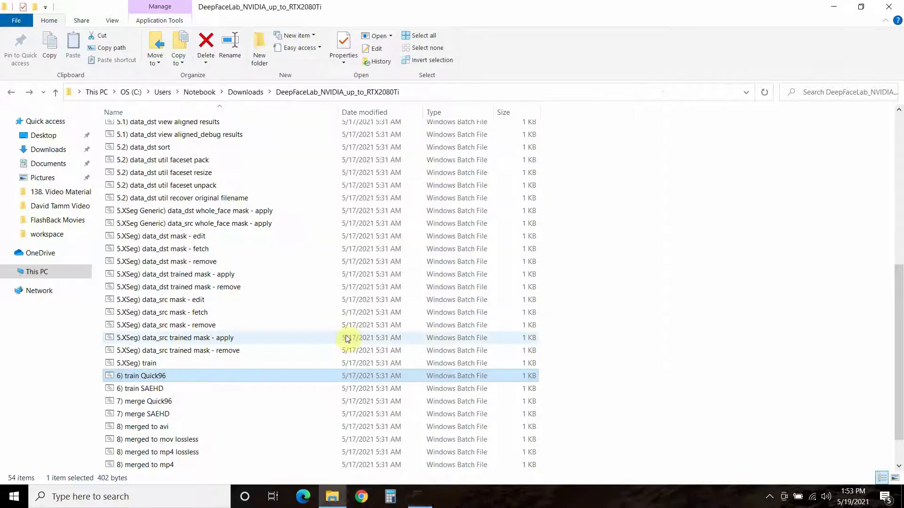
scroll(306, 310, down, 1)
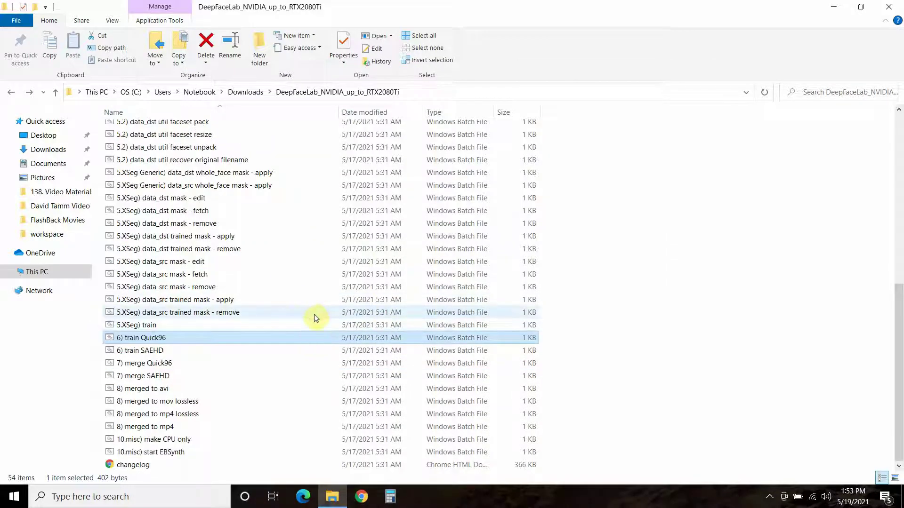
double_click(160, 364)
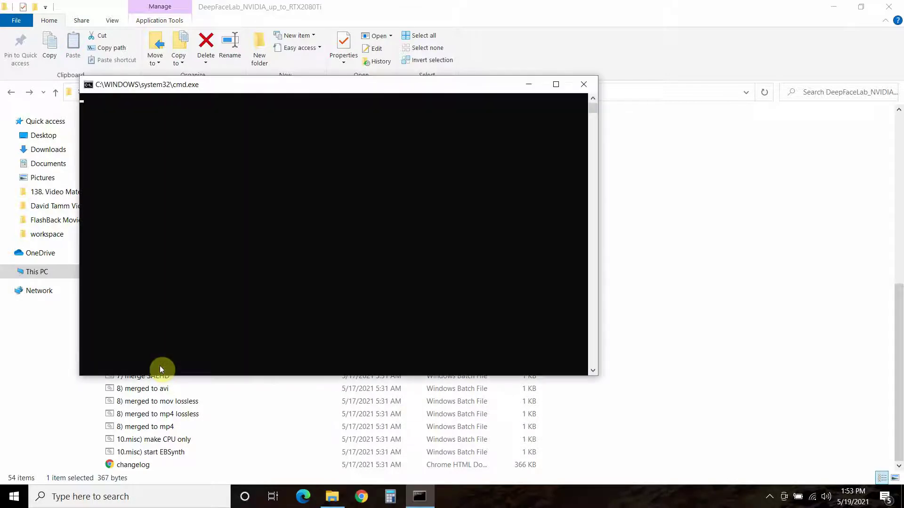
drag(263, 87, 392, 67)
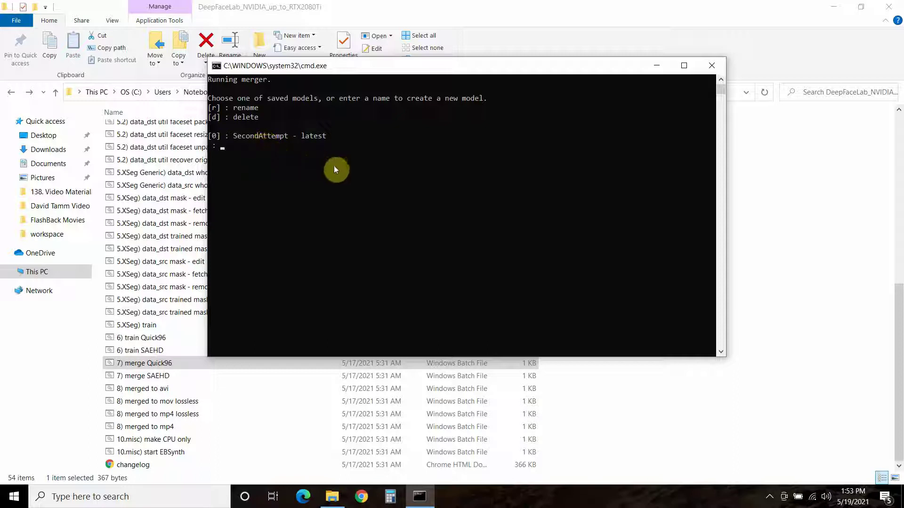
Accept the defaults: SecondAttempt model, GPU 0, interactive merger yes, and 8 workers
key(Return)
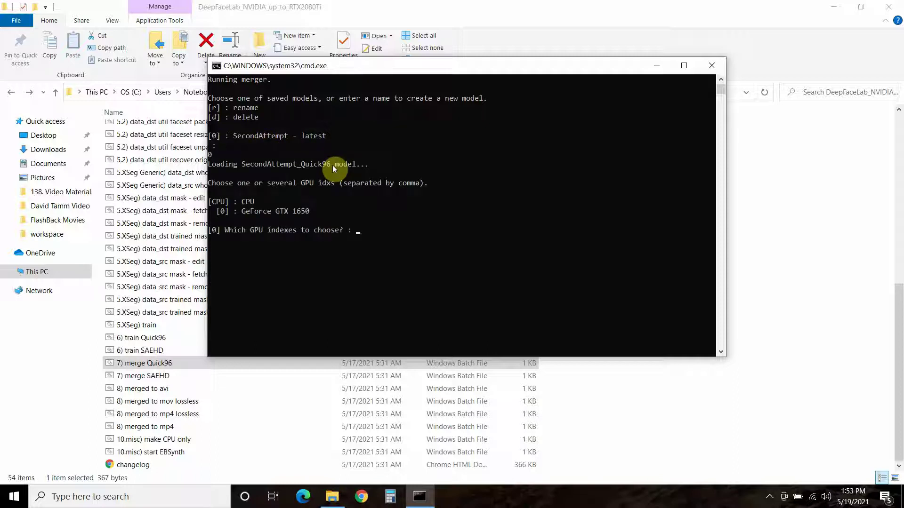
key(Return)
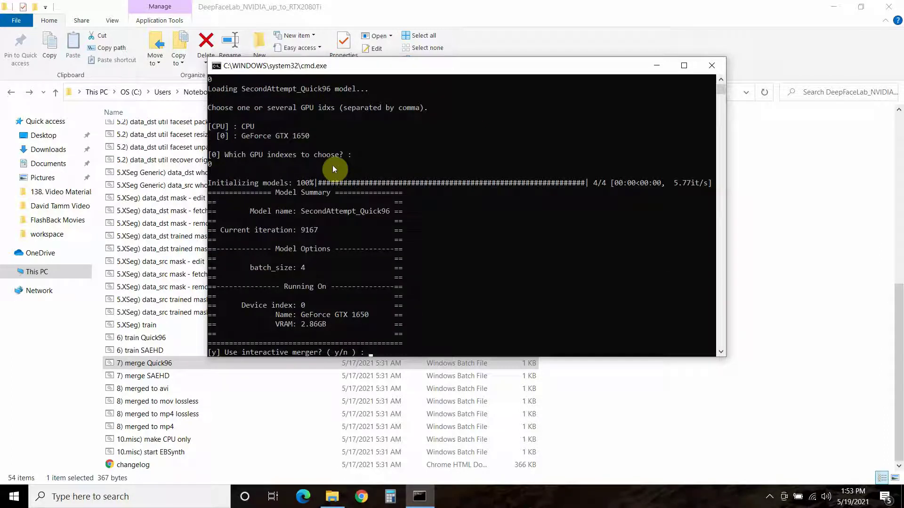
key(Return)
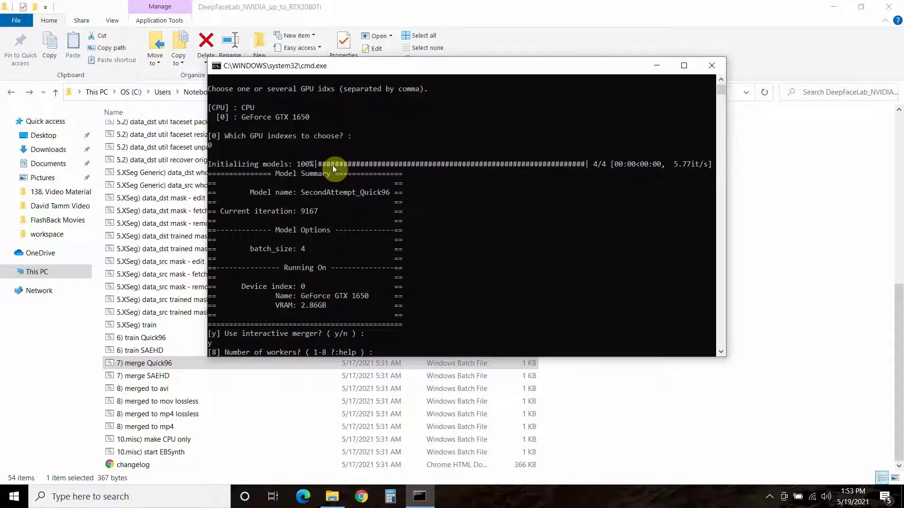
key(Return)
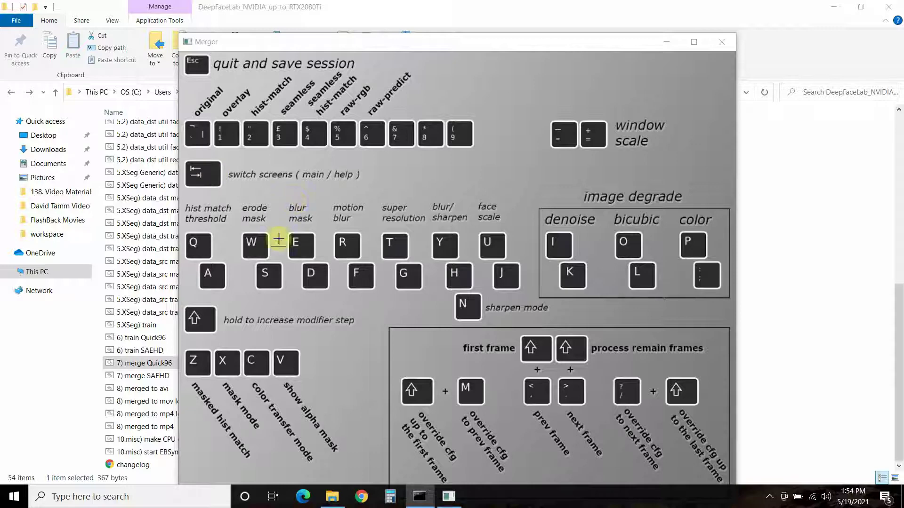
Show frame 00001's merged preview, with the Merger on the right and the console on the left
drag(374, 45, 373, 13)
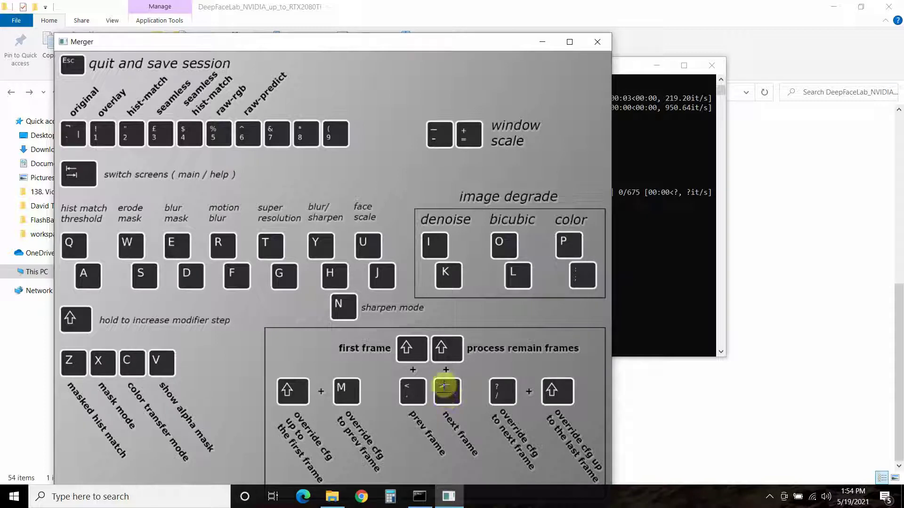
key(Tab)
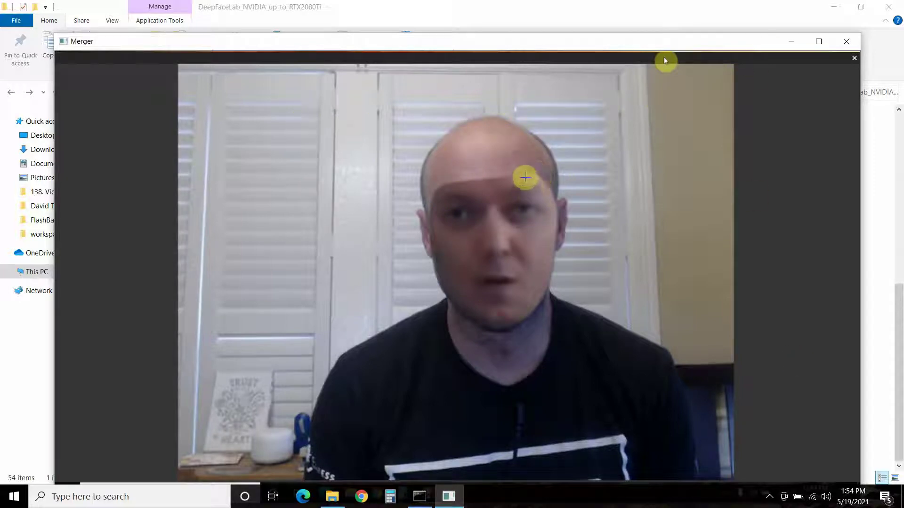
key(Tab)
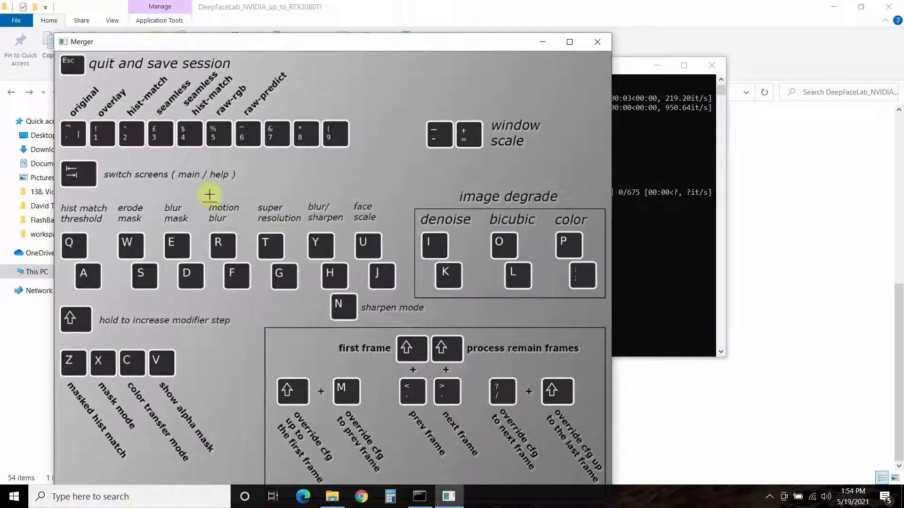
key(Tab)
drag(269, 41, 472, 41)
drag(250, 66, 48, 63)
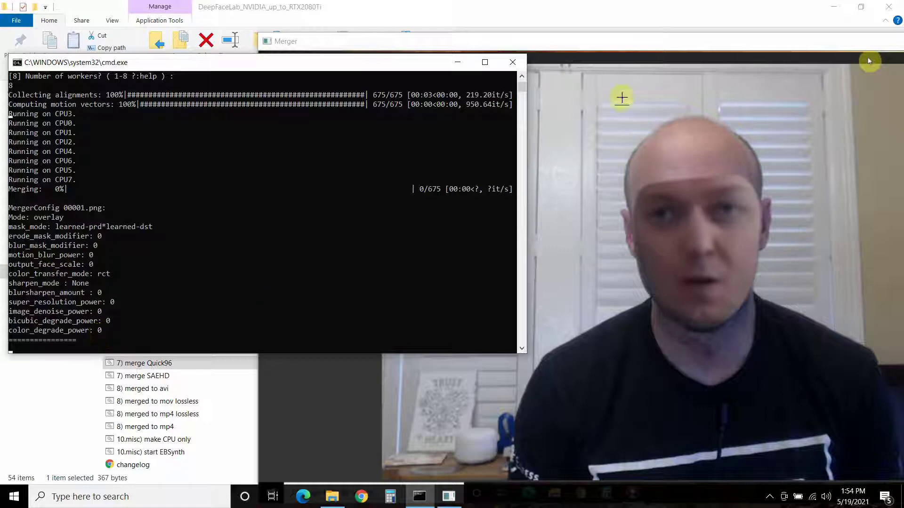
On frame 00001, raise erode_mask_modifier to 1, then 2, then lower it back to 0
click(567, 43)
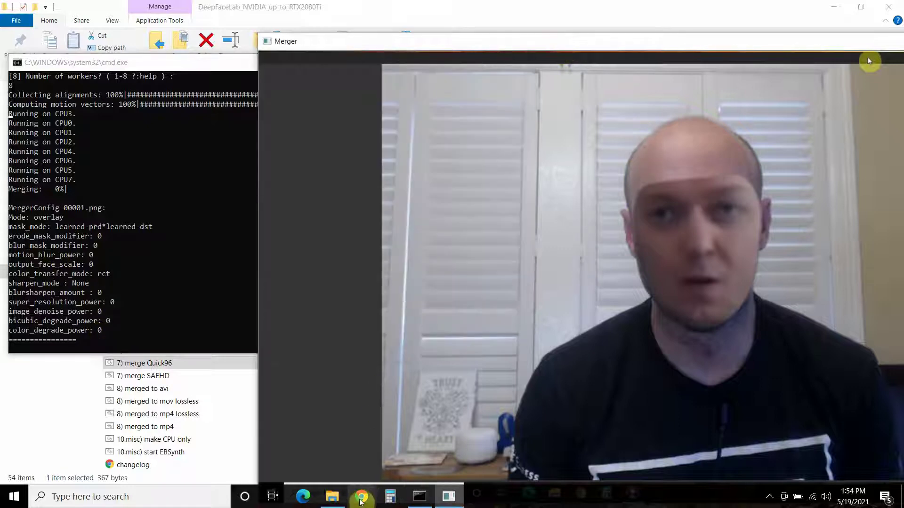
key(Tab)
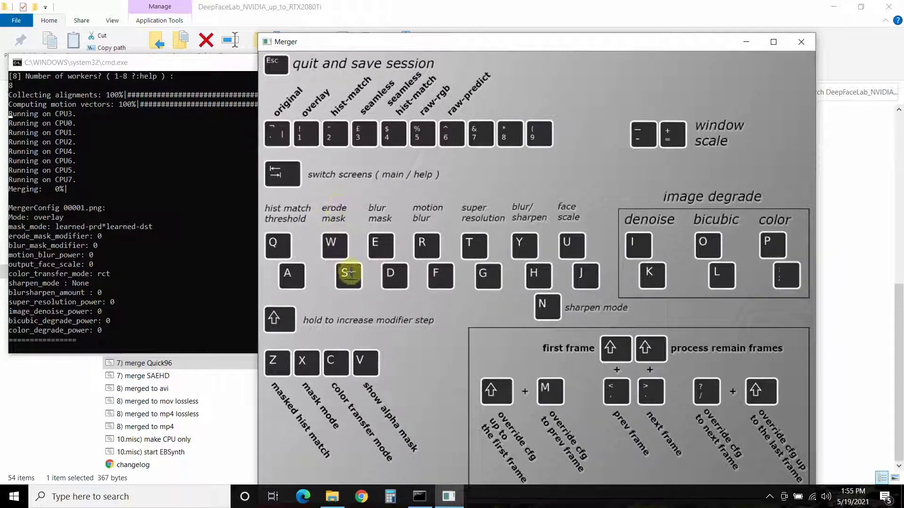
key(Tab)
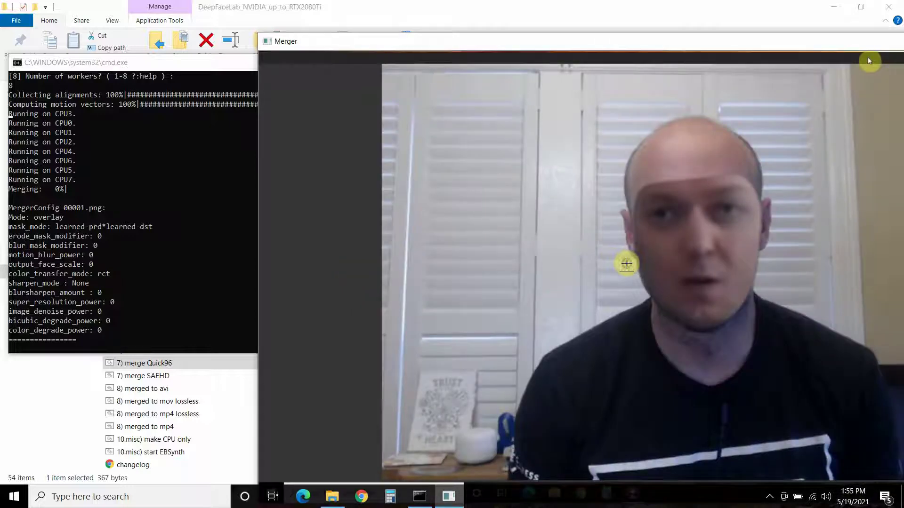
key(w)
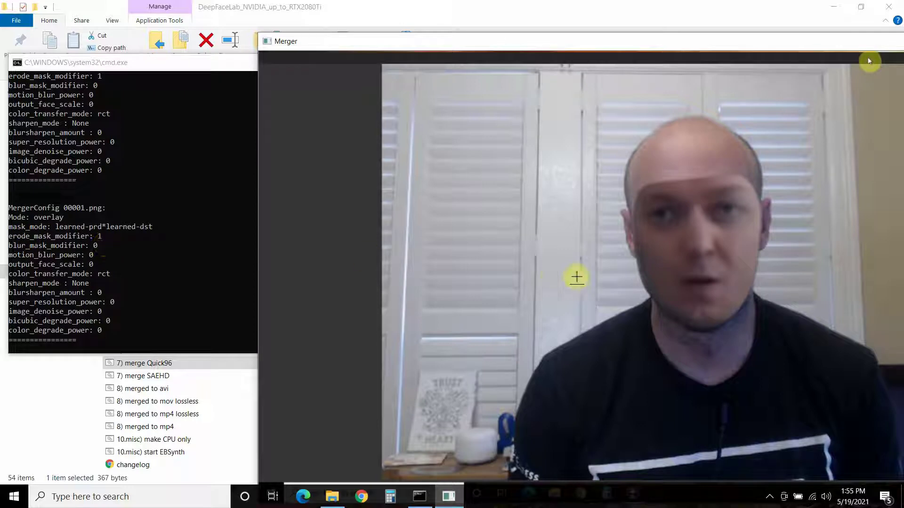
key(w)
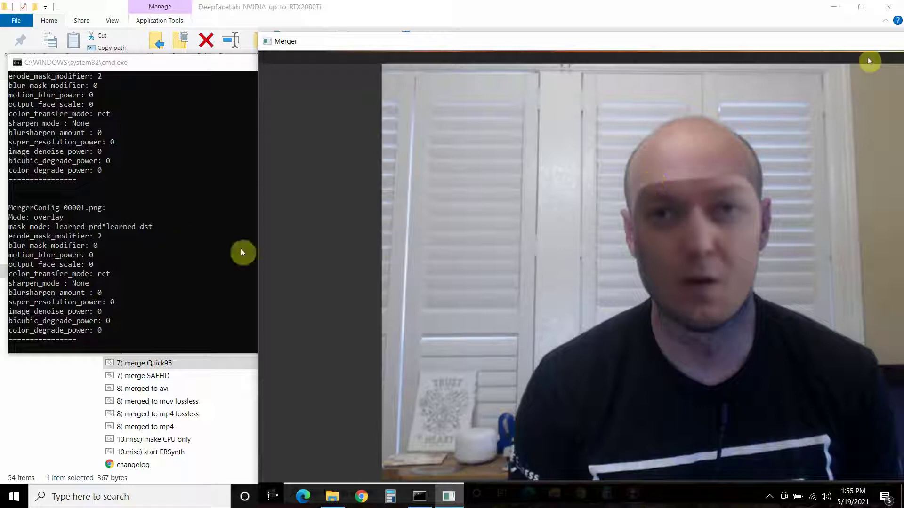
key(s)
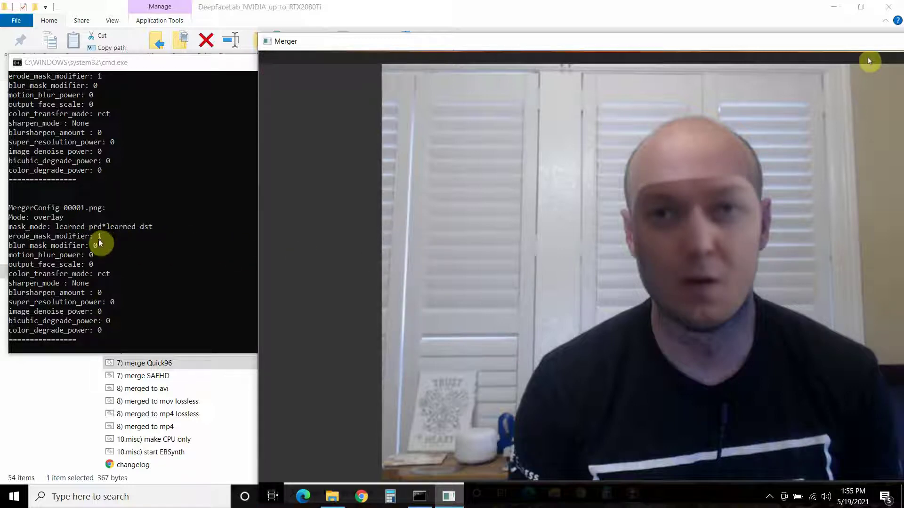
key(s)
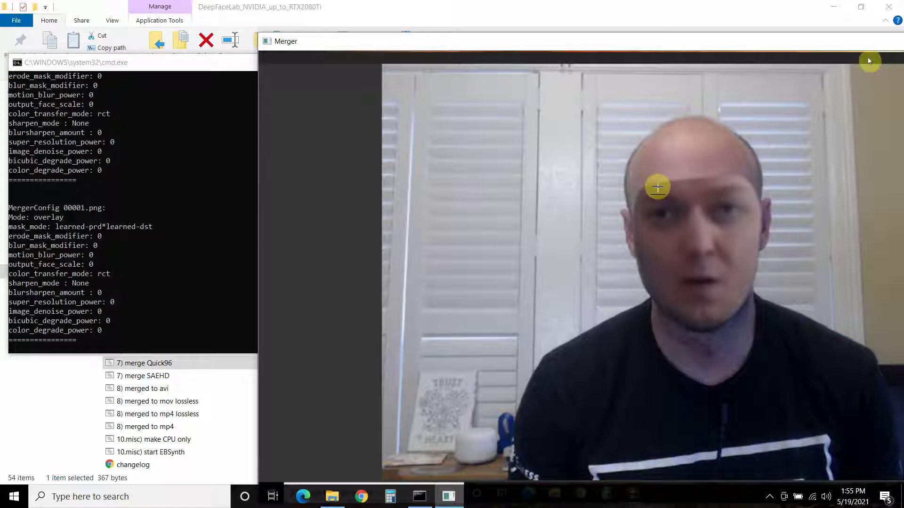
Test blur_mask_modifier at 1 and 2 on frame 00001, lower it, then show the help screen
key(Tab)
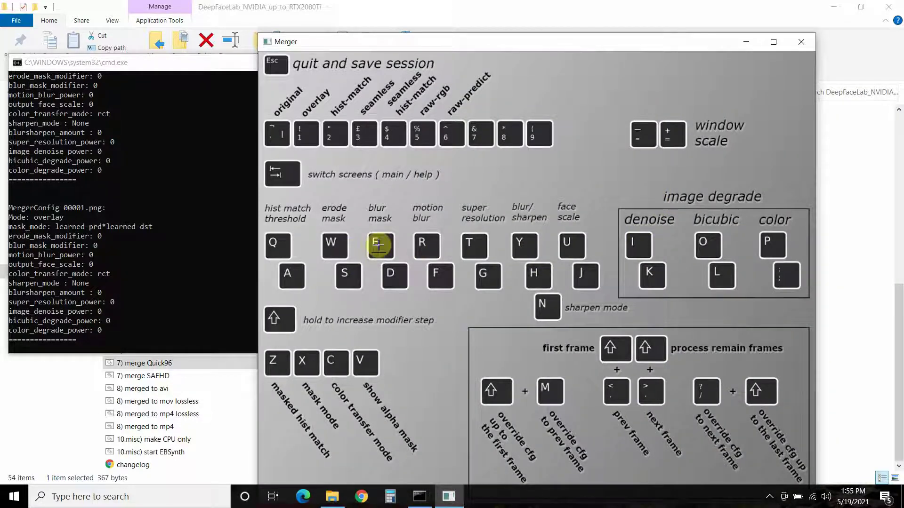
key(Tab)
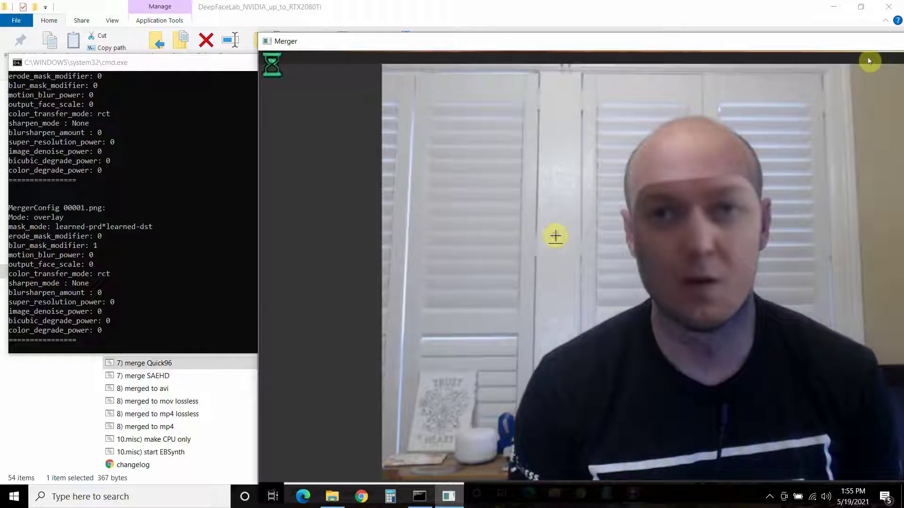
key(e)
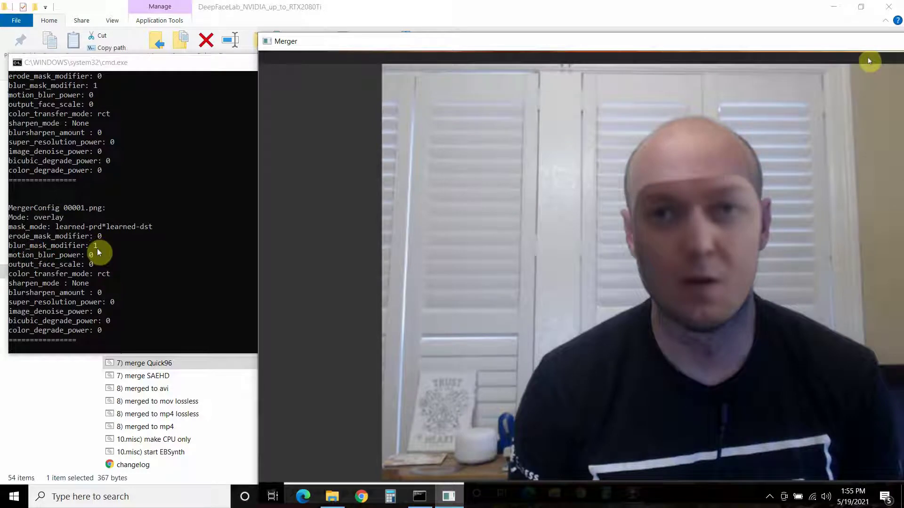
key(e)
key(d)
key(d)
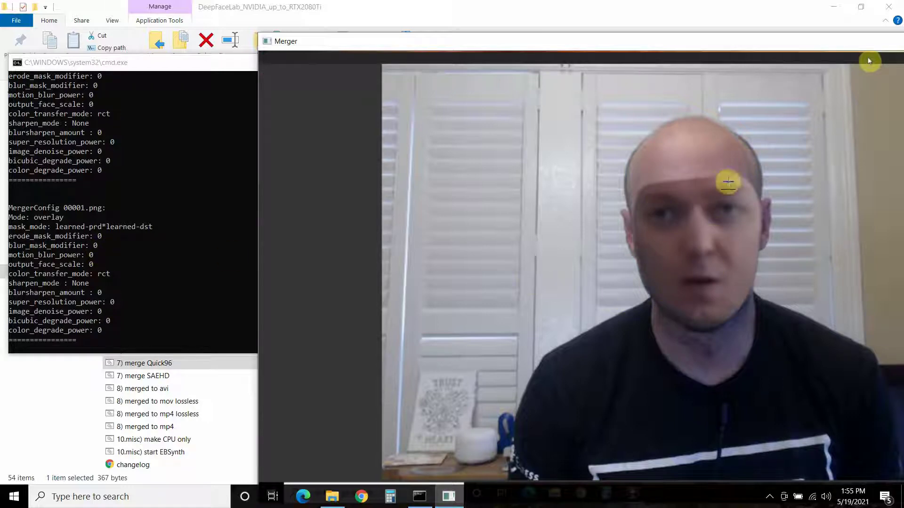
key(Tab)
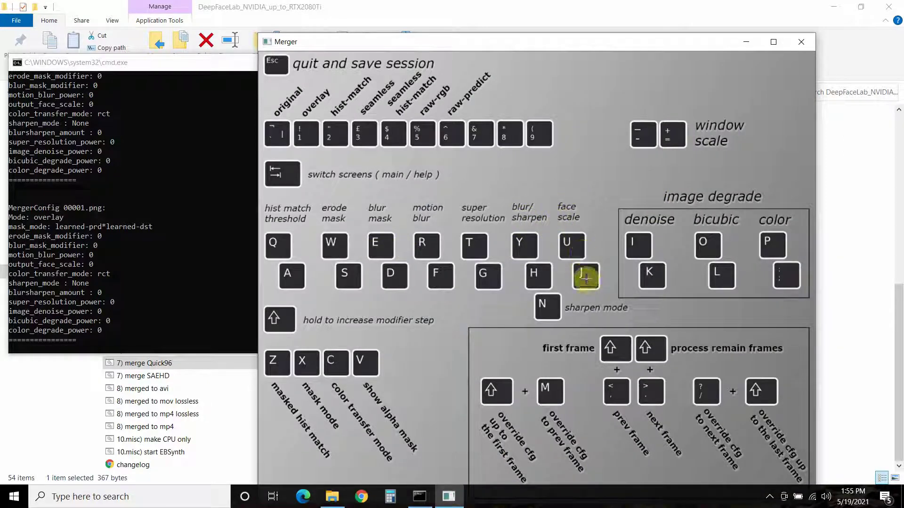
On frame 00001, step output_face_scale up to 5, down to -5, then settle on -4
key(Tab)
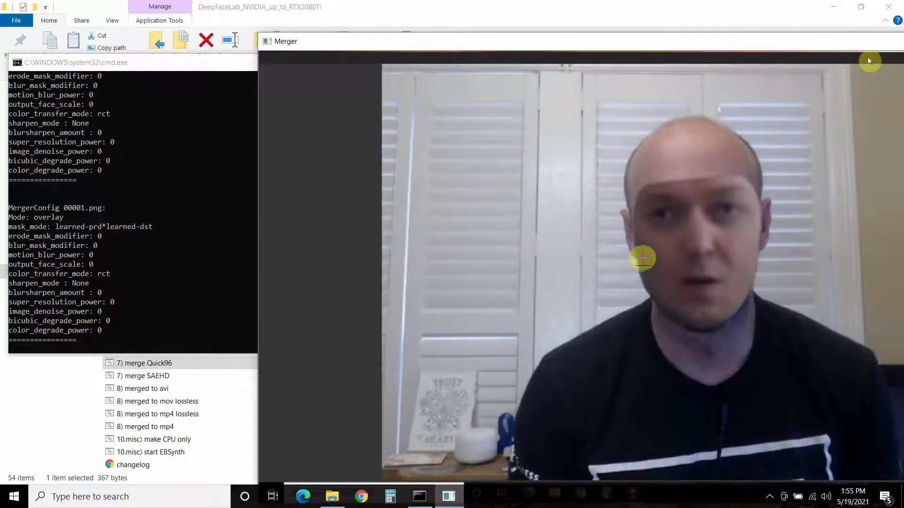
key(u)
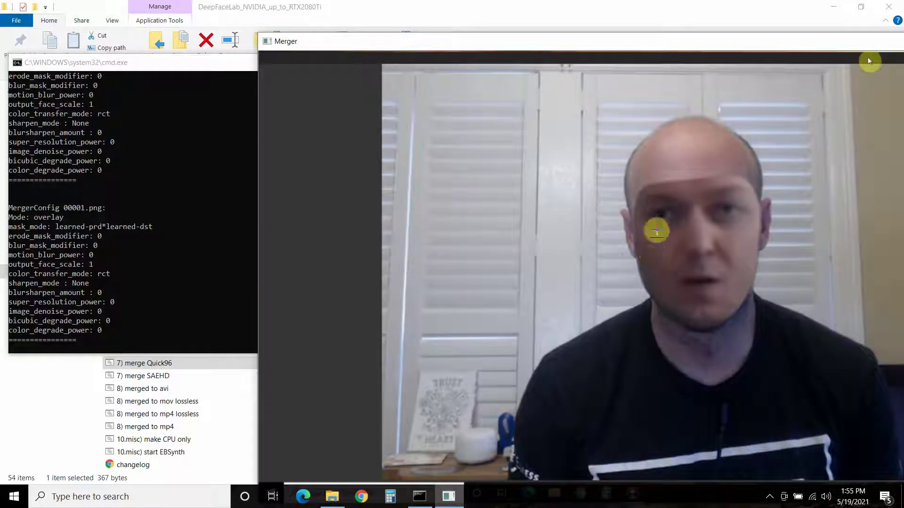
key(u)
key(u)
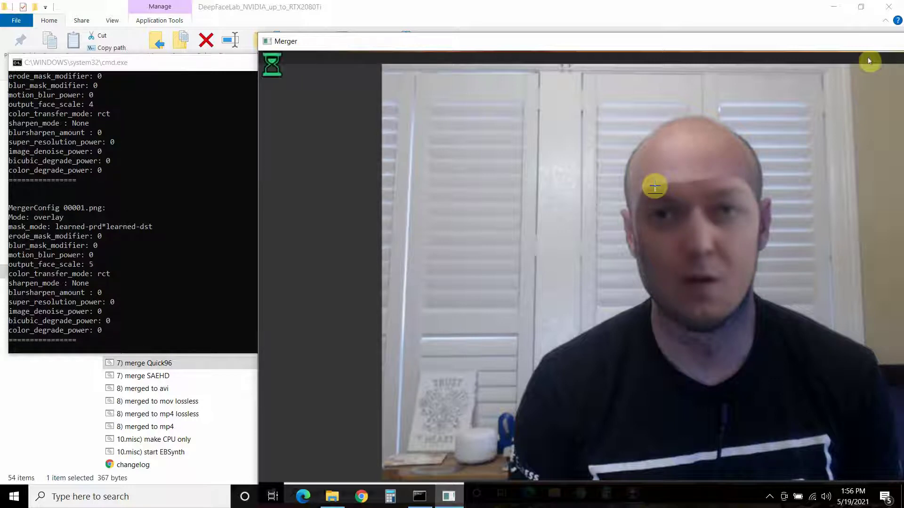
key(u)
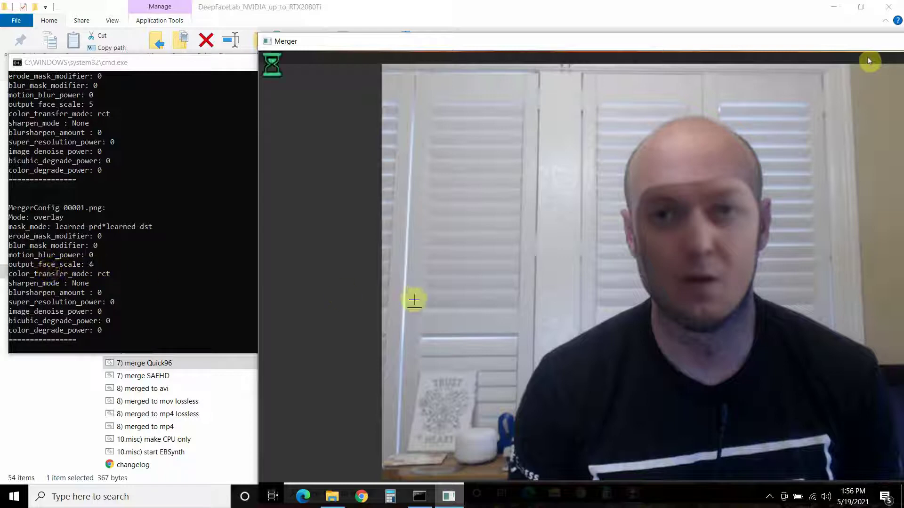
key(j)
key(j)
key(j)
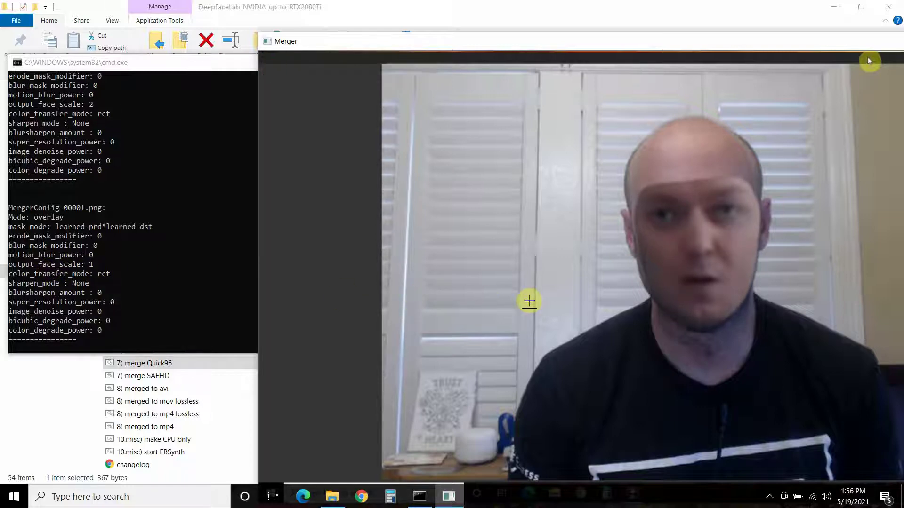
key(j)
key(j)
key(j)
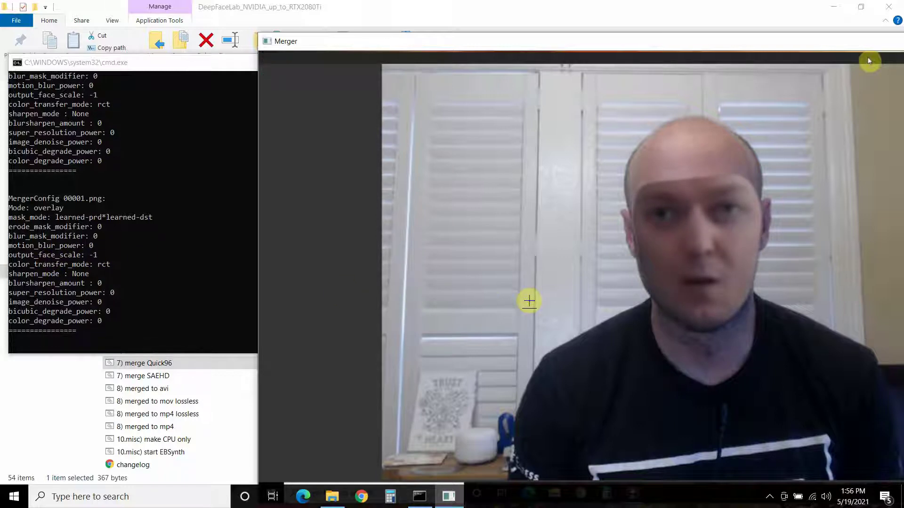
key(j)
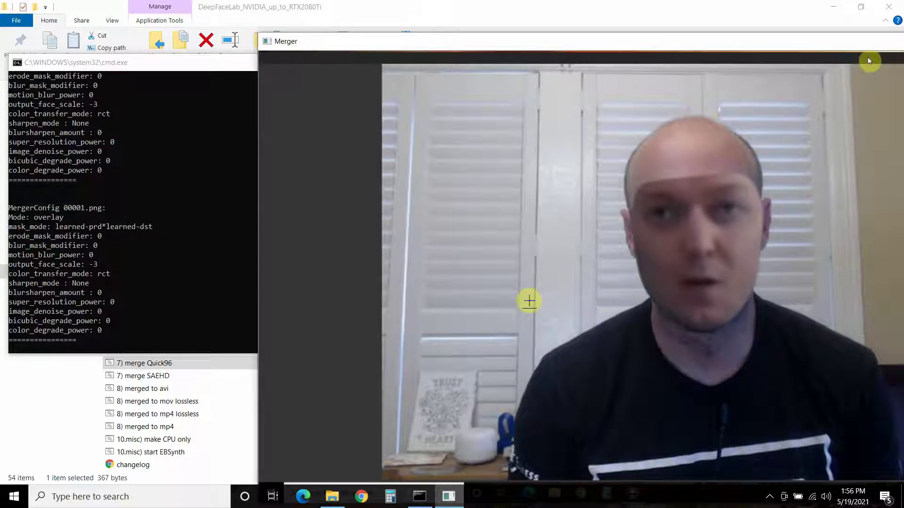
key(j)
key(j)
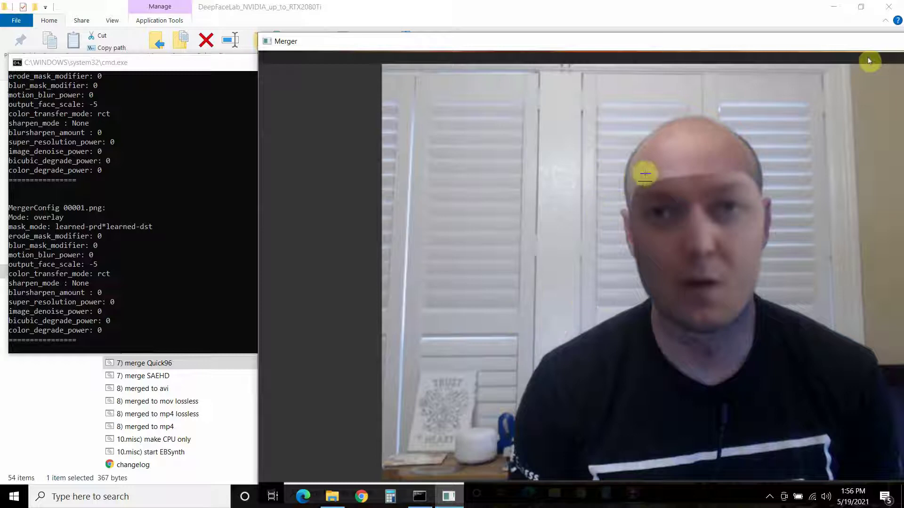
key(u)
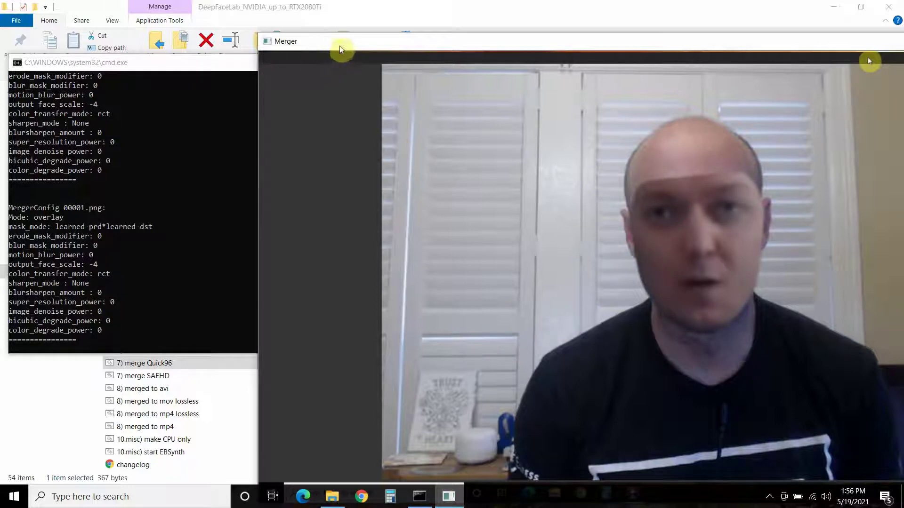
Shift the Merger window left and switch it to the key-binding help screen
drag(343, 43, 245, 46)
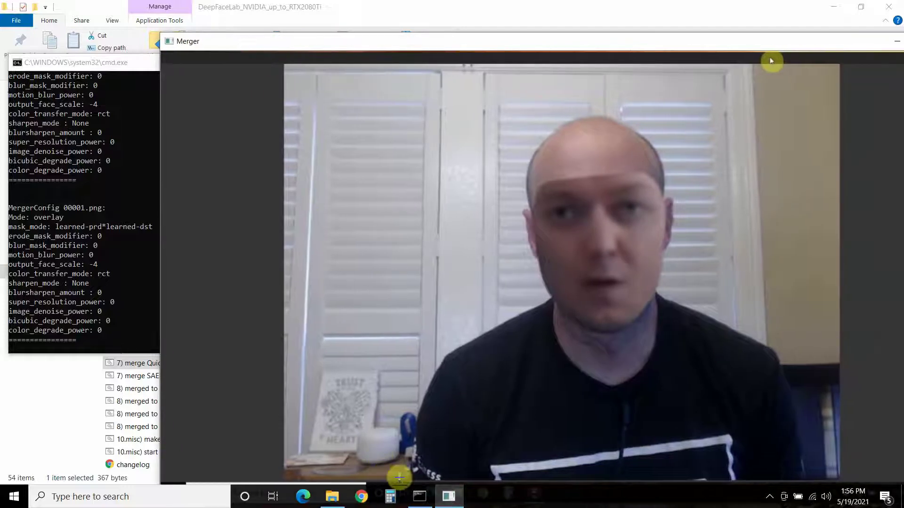
key(Tab)
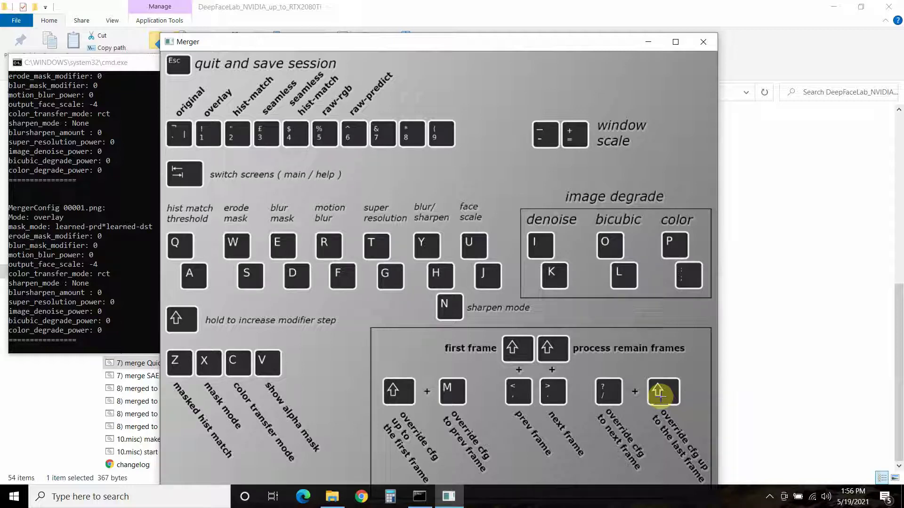
key(Tab)
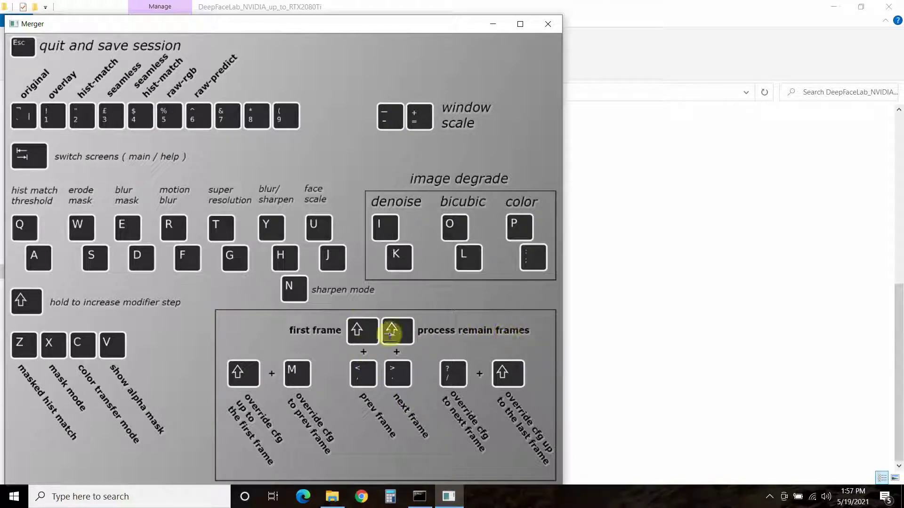
Close the Merger, saving the session, and close its finished merge console
click(548, 26)
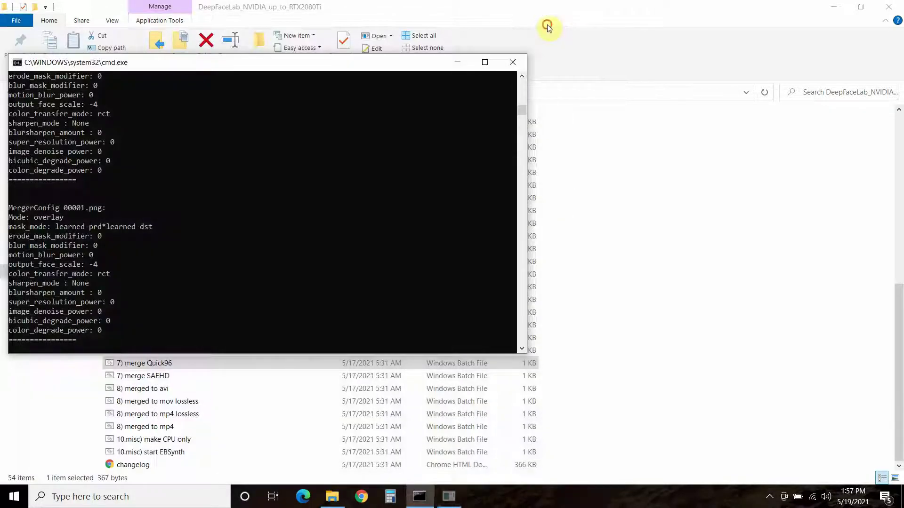
click(513, 64)
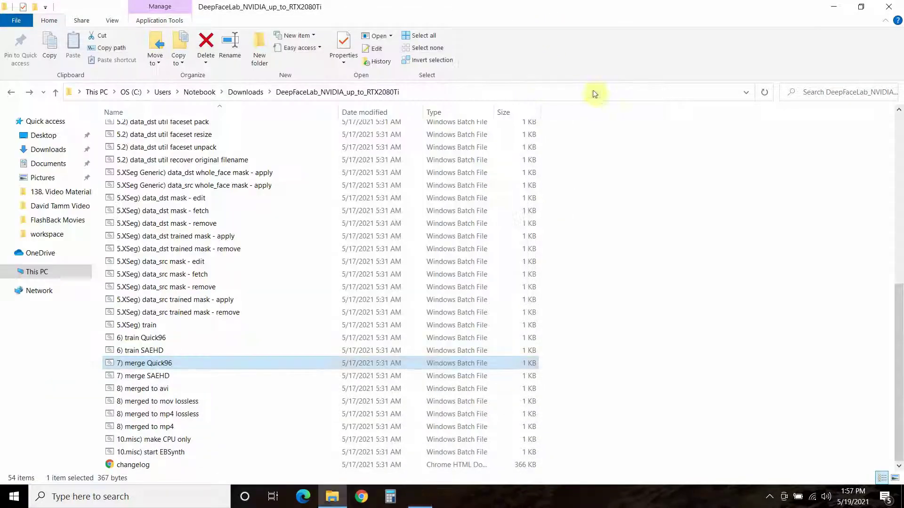
click(152, 366)
Run '8) merged to mp4' at the default bitrate 16 to encode result.mp4
click(151, 428)
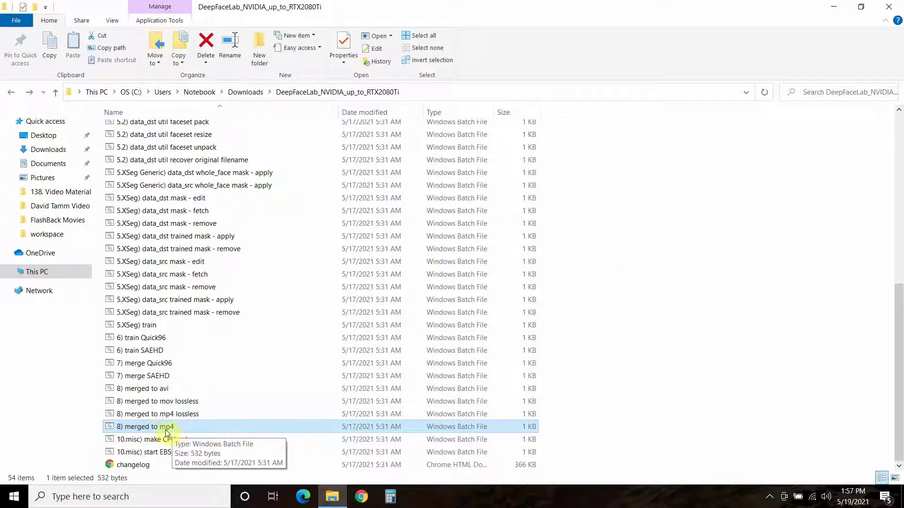
double_click(169, 429)
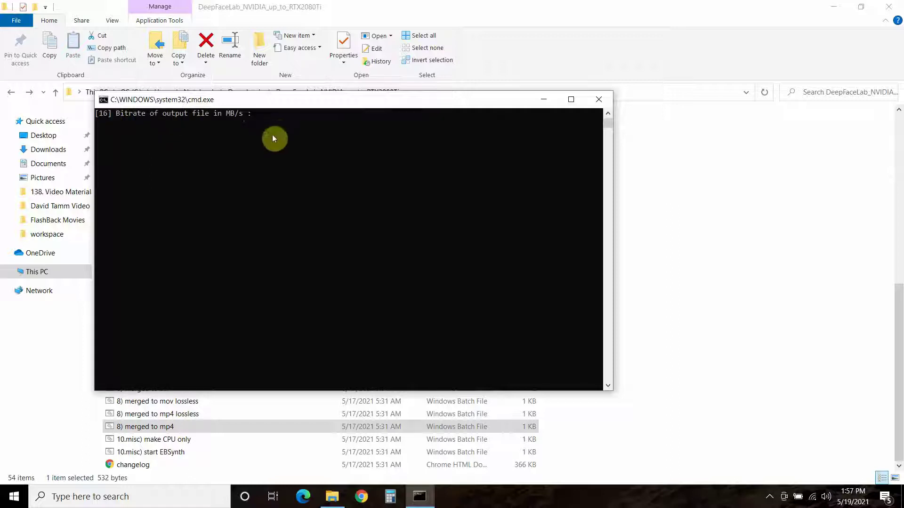
key(Return)
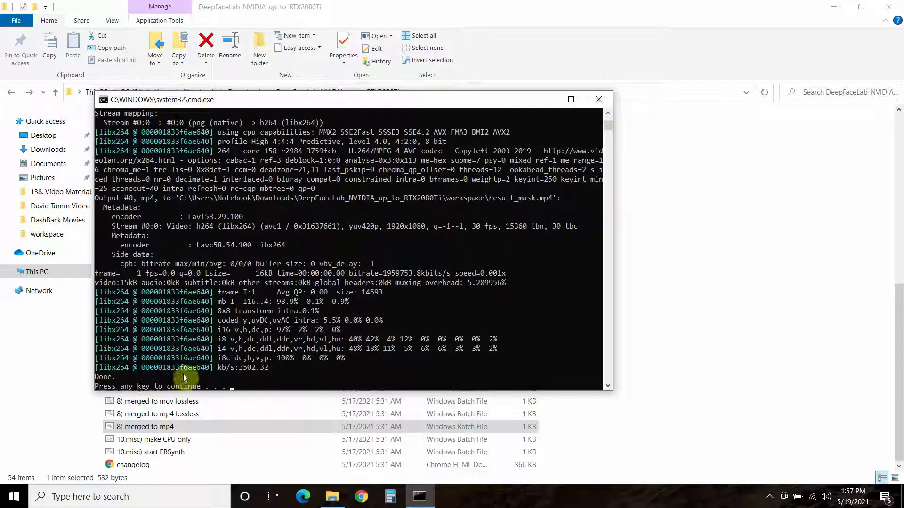
key(Return)
click(331, 498)
click(331, 499)
Navigate via Downloads and DeepFaceLab_NVIDIA_up_to_RTX2080Ti into the workspace folder
click(242, 92)
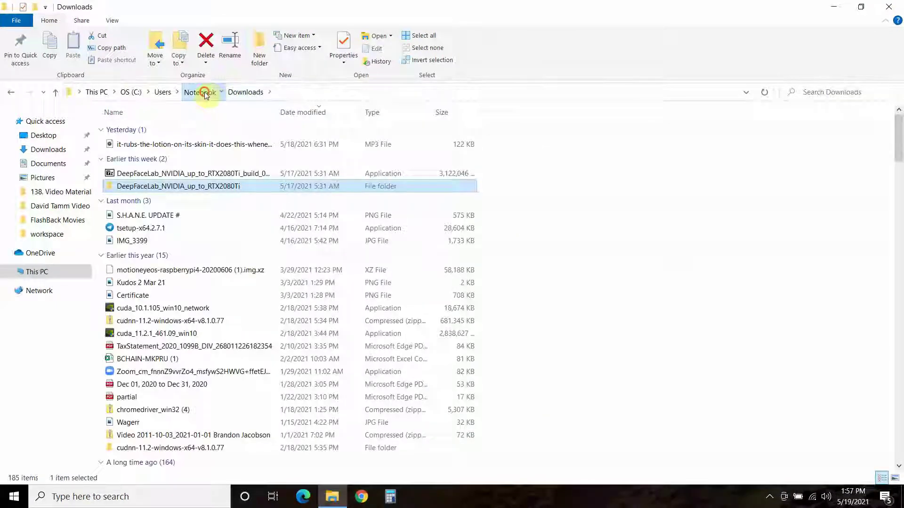
click(204, 93)
double_click(125, 411)
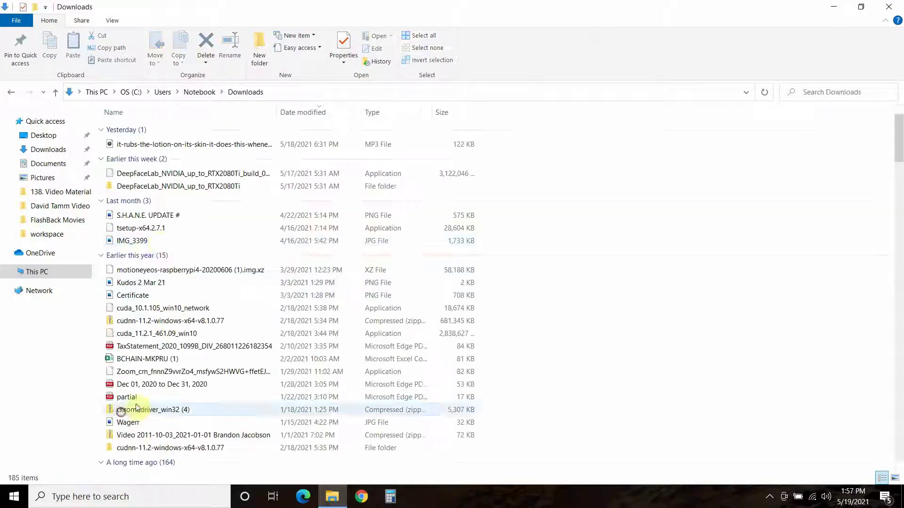
double_click(132, 185)
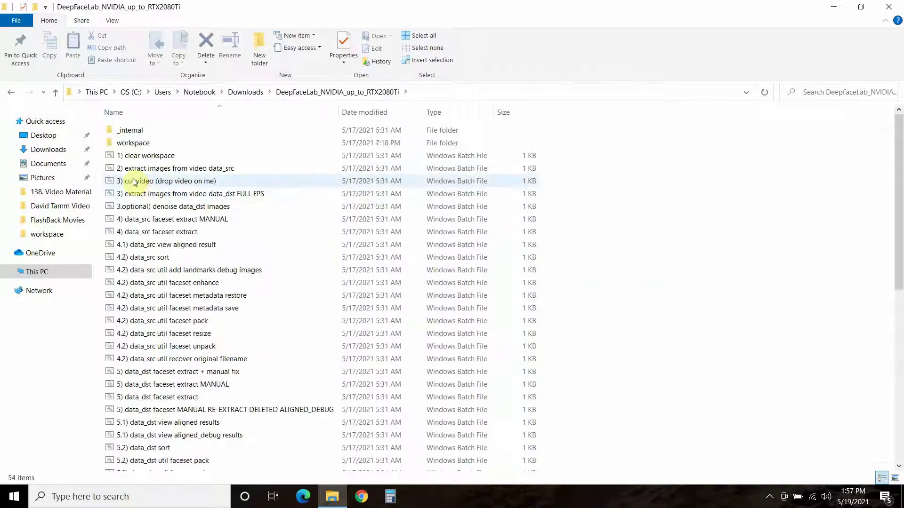
double_click(123, 146)
Select the 657 KB 'result' video, then return to DeepFaceLab_NVIDIA_up_to_RTX2080Ti
click(586, 146)
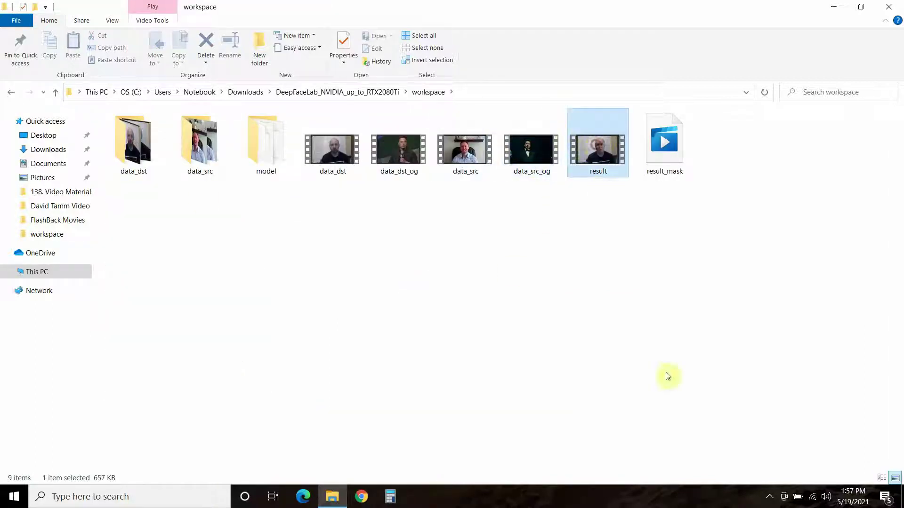
click(571, 272)
click(598, 144)
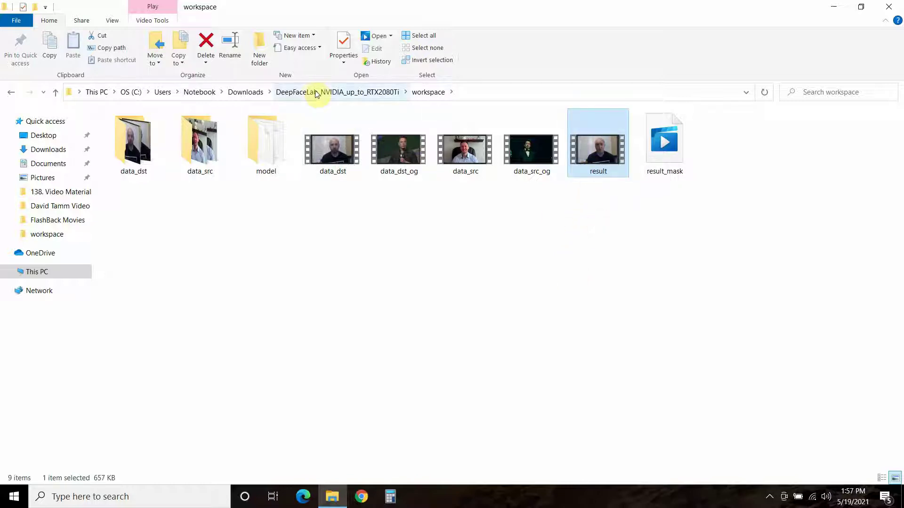
click(436, 96)
click(372, 94)
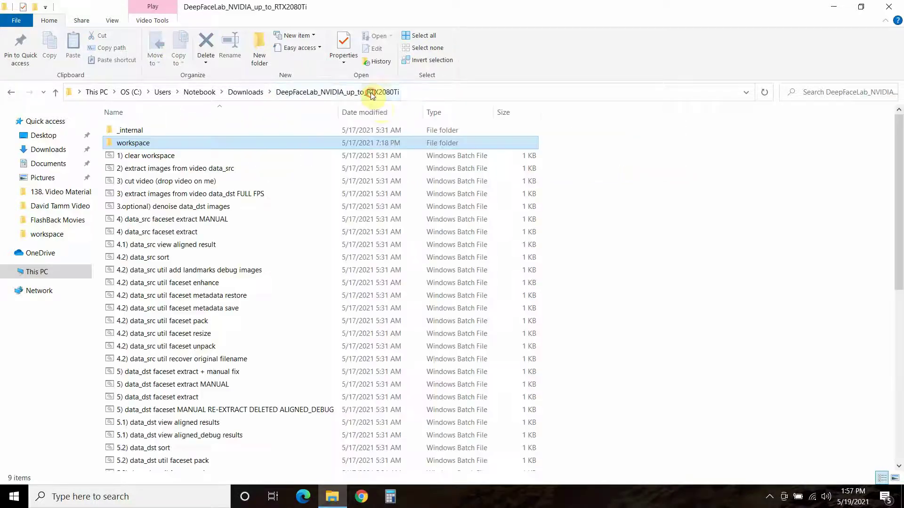
click(168, 442)
scroll(168, 444, down, 8)
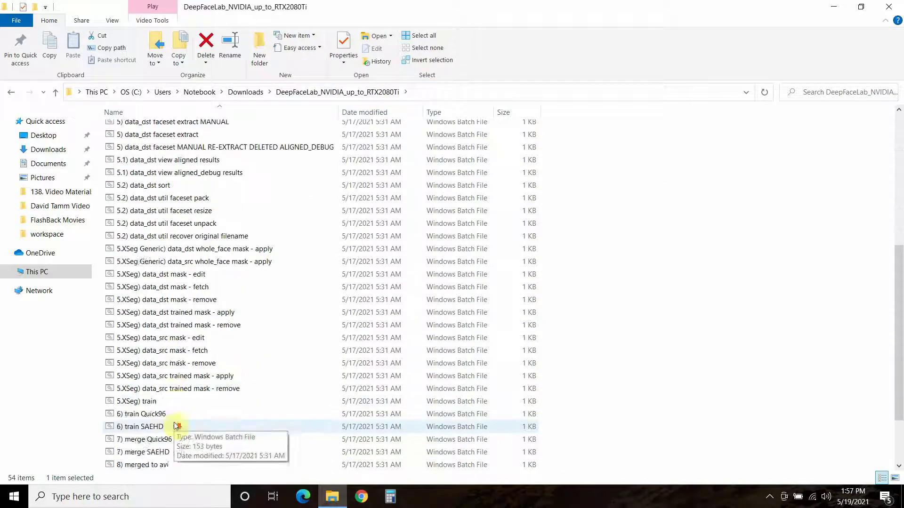
click(149, 362)
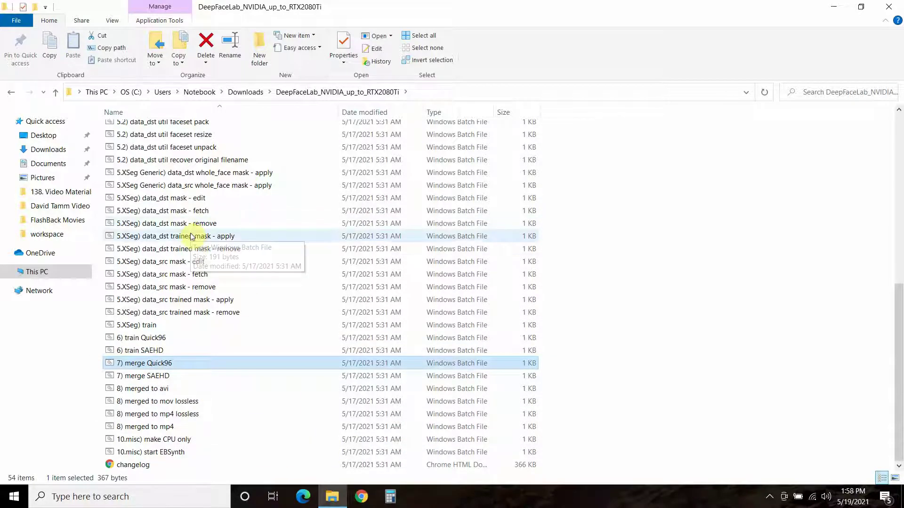
click(141, 337)
click(141, 337)
click(224, 333)
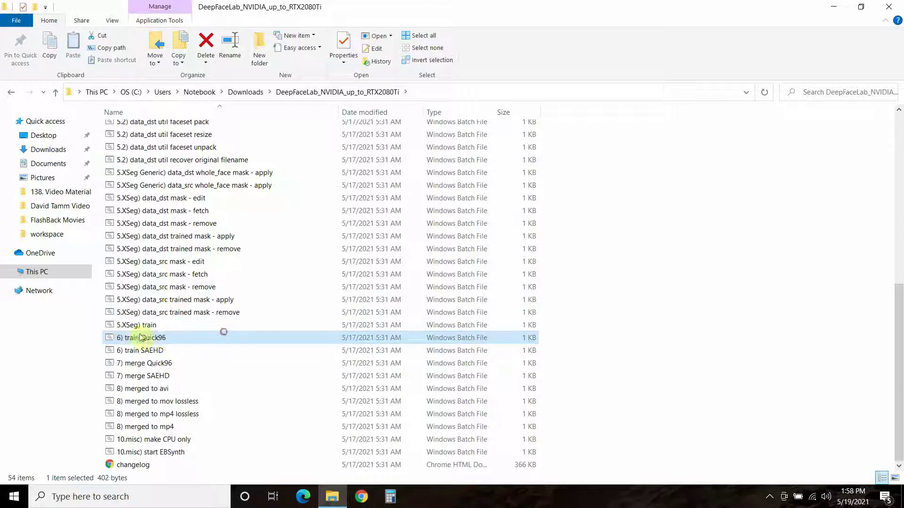
click(149, 364)
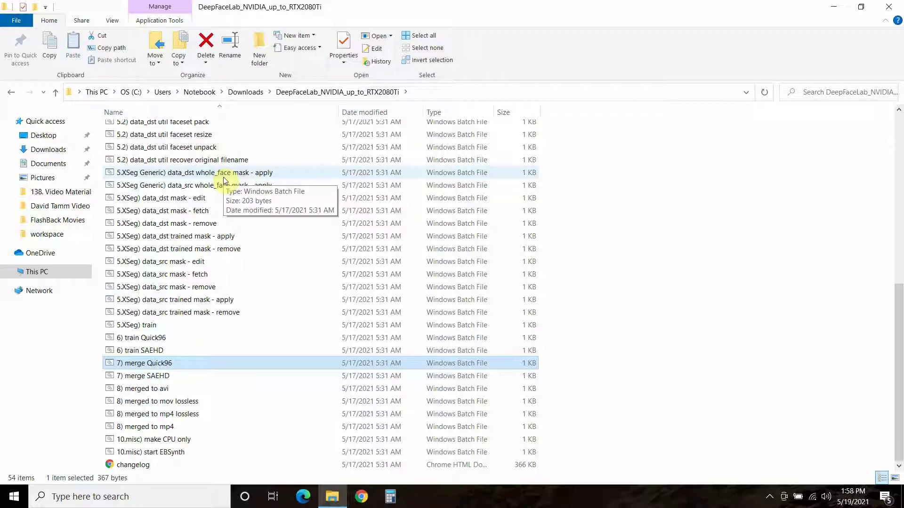
key(Tab)
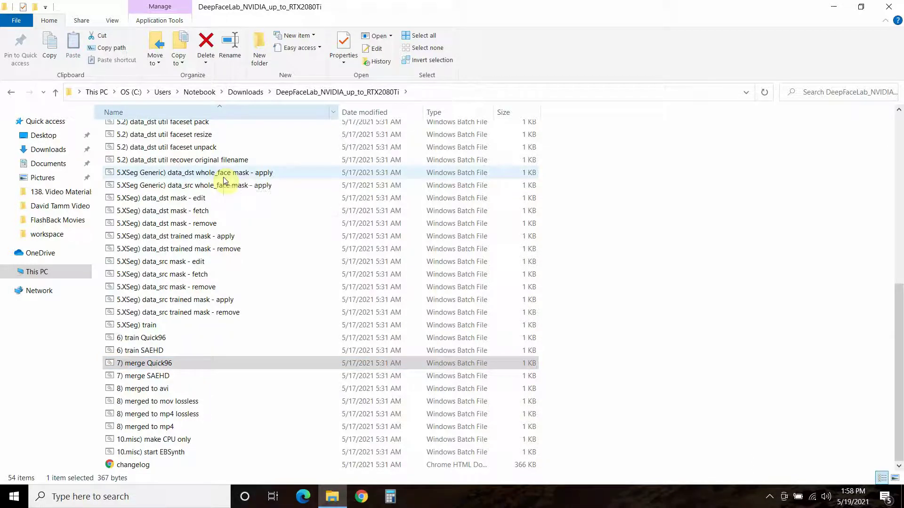